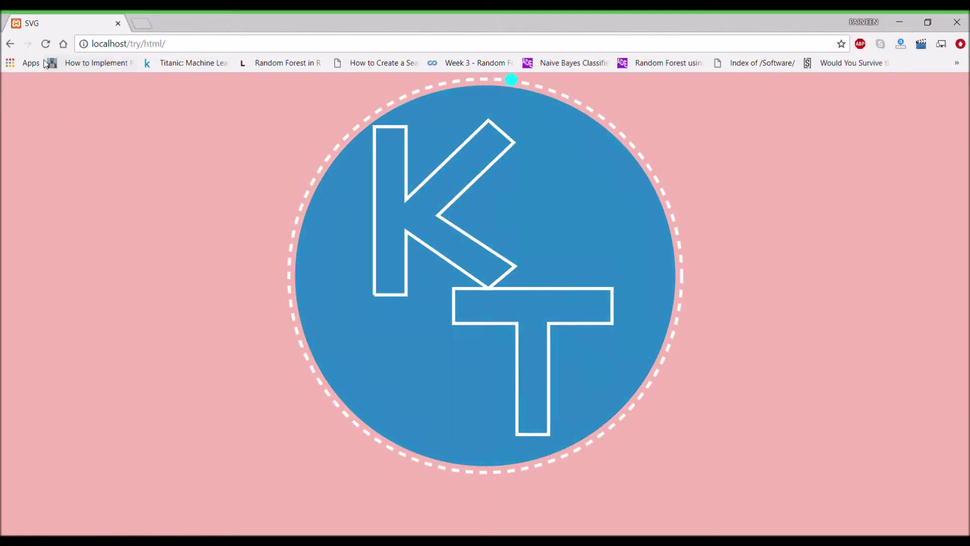
Step: Reload the finished KT logo page three times to replay its drawing and colour animations
click(44, 47)
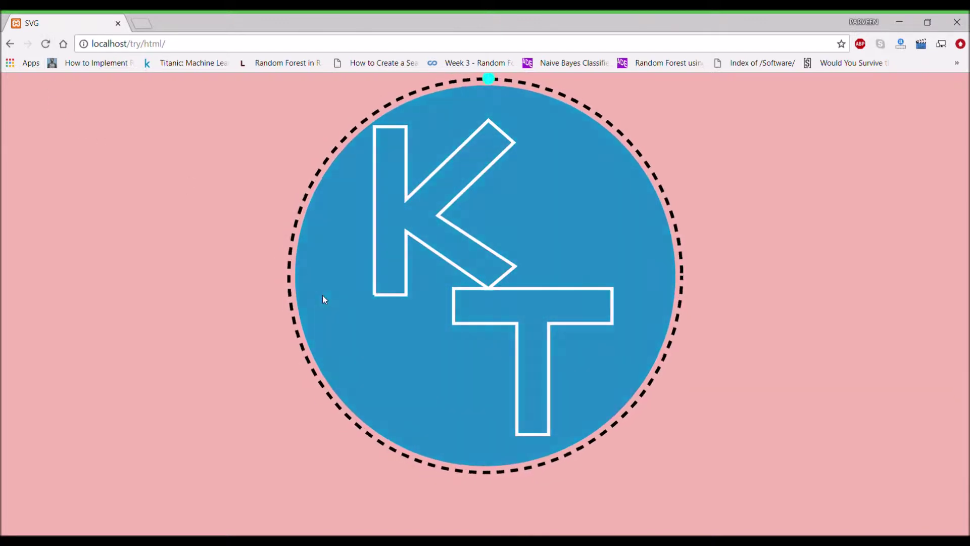
click(45, 44)
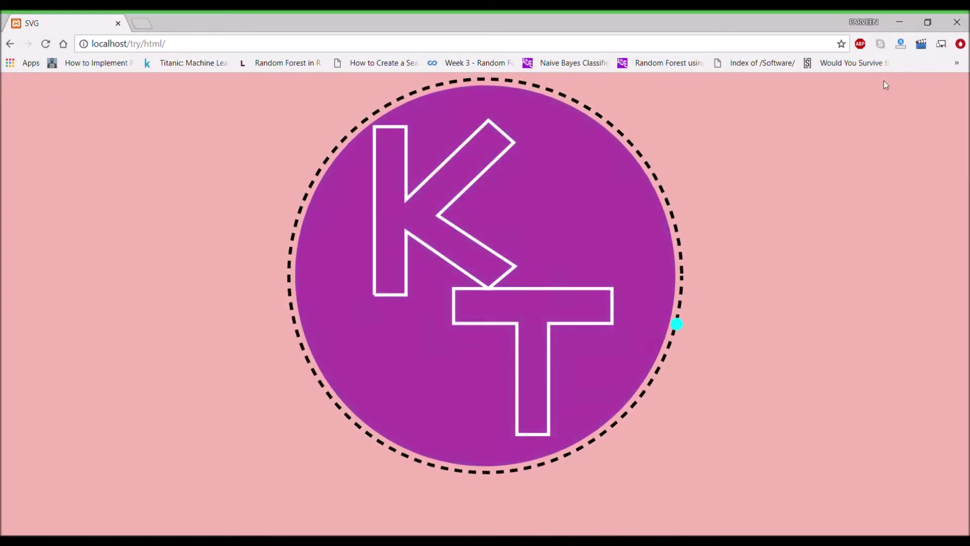
click(45, 44)
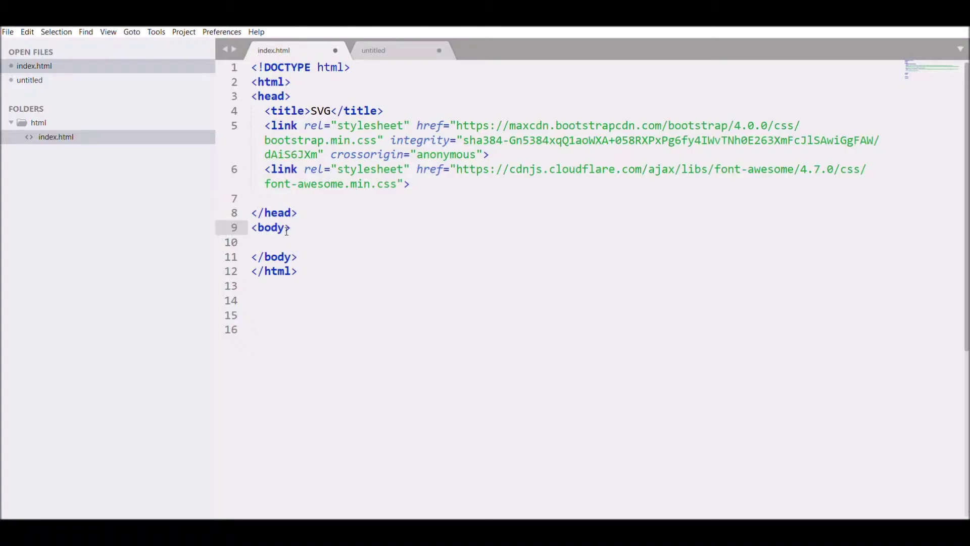
Step: Add a div with class text-center inside the body
key(Down)
key(Tab)
text(di)
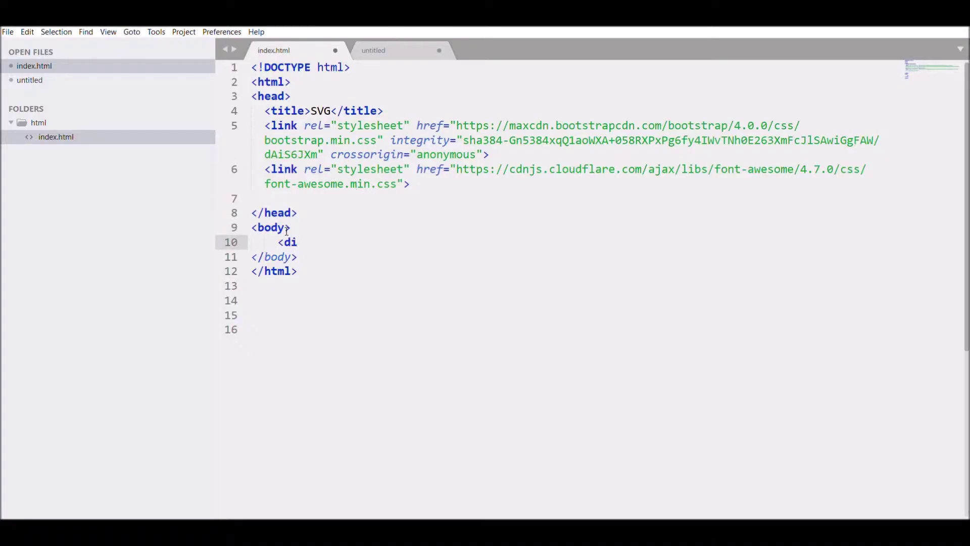
text(v)
key(Tab)
key(Return)
key(Right)
key(Right)
text(class)
key(Tab)
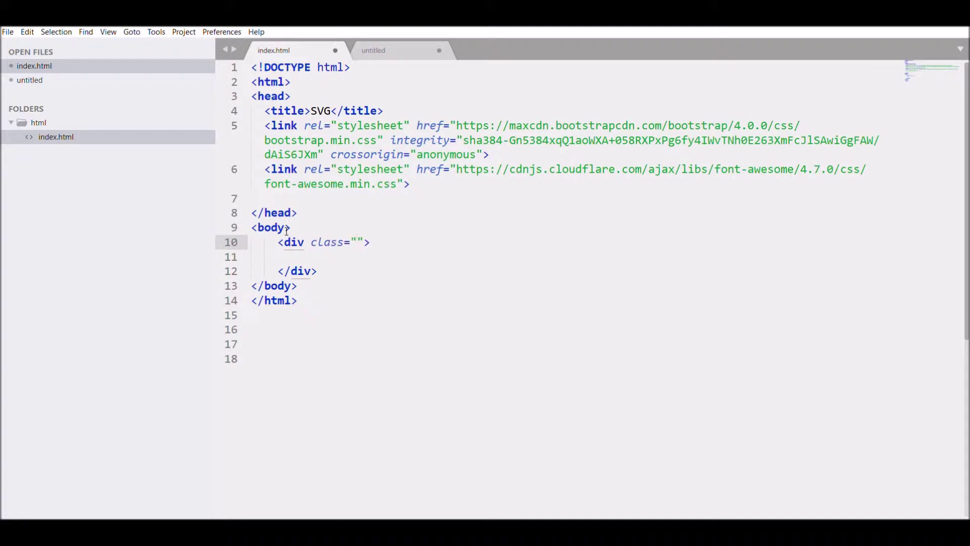
text(text-center)
key(Tab)
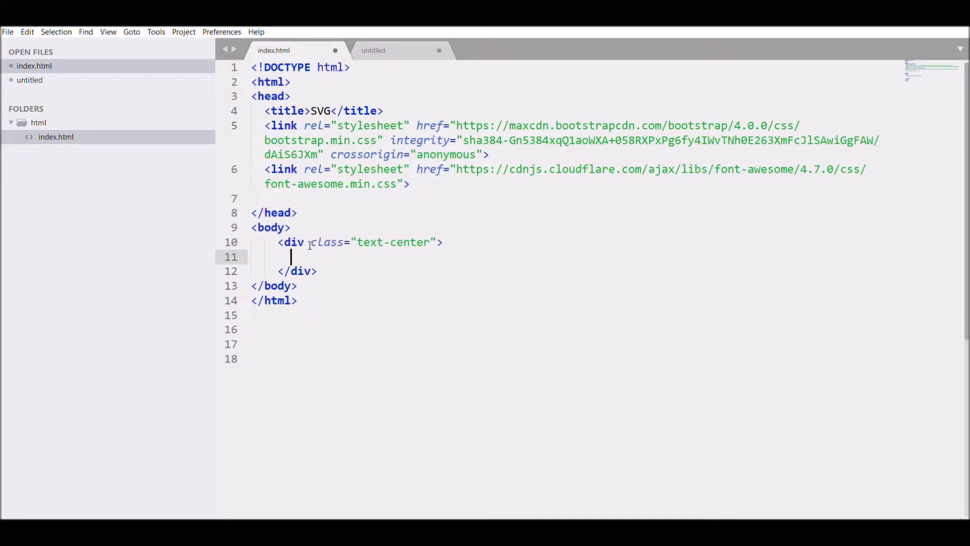
Step: Add a closed svg 500×600 with viewBox 0 0 500 600, and begin a circle inside it
text(<svg )
text(width=")
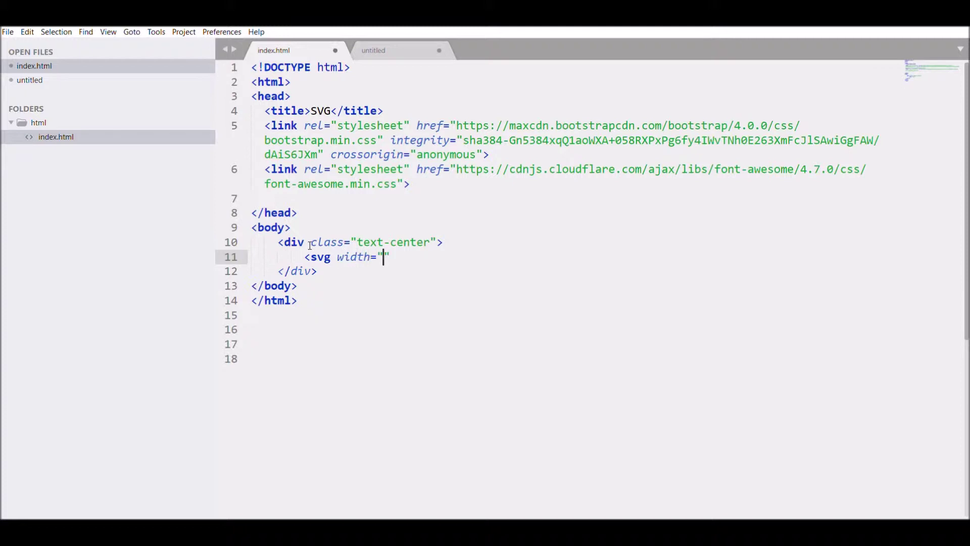
text(500)
key(Right)
text(he)
text(ight=")
text(600)
key(Right)
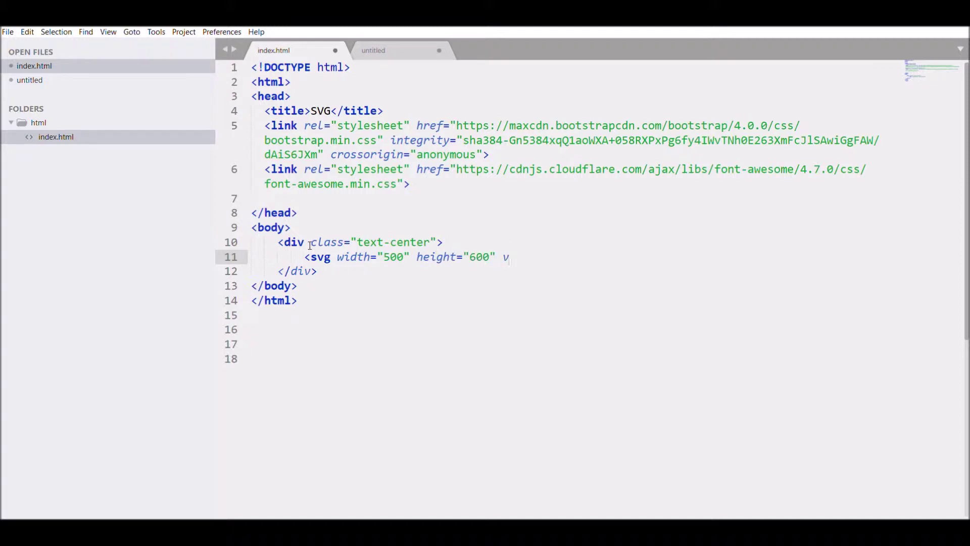
text(viewBox=)
text("0 0 50)
text(0 600" /)
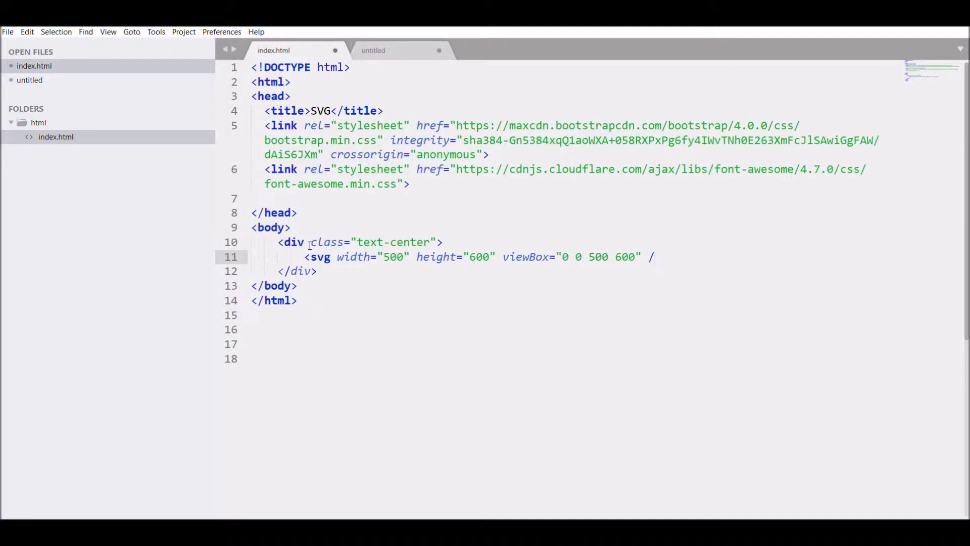
key(BackSpace)
text(>)
key(Return)
key(Return)
text(</)
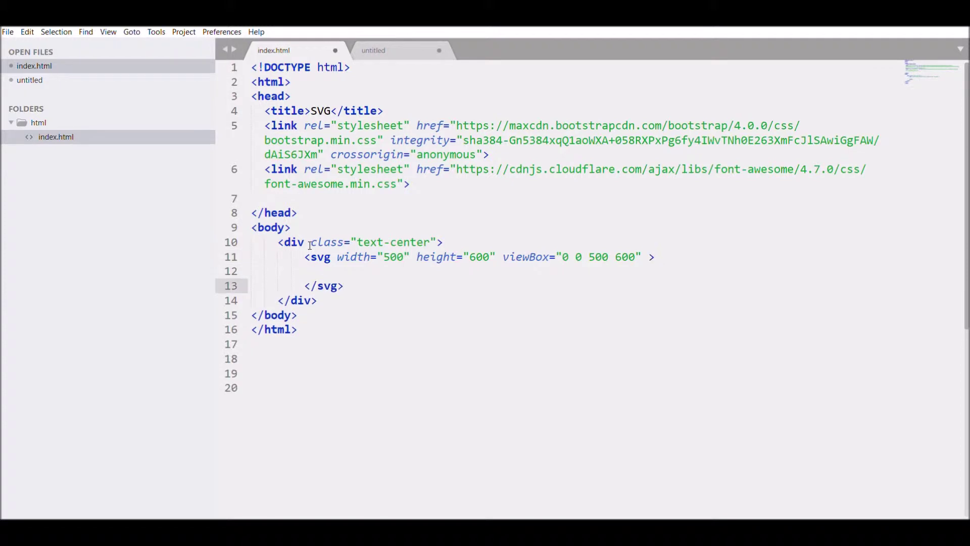
key(Up)
text(cir)
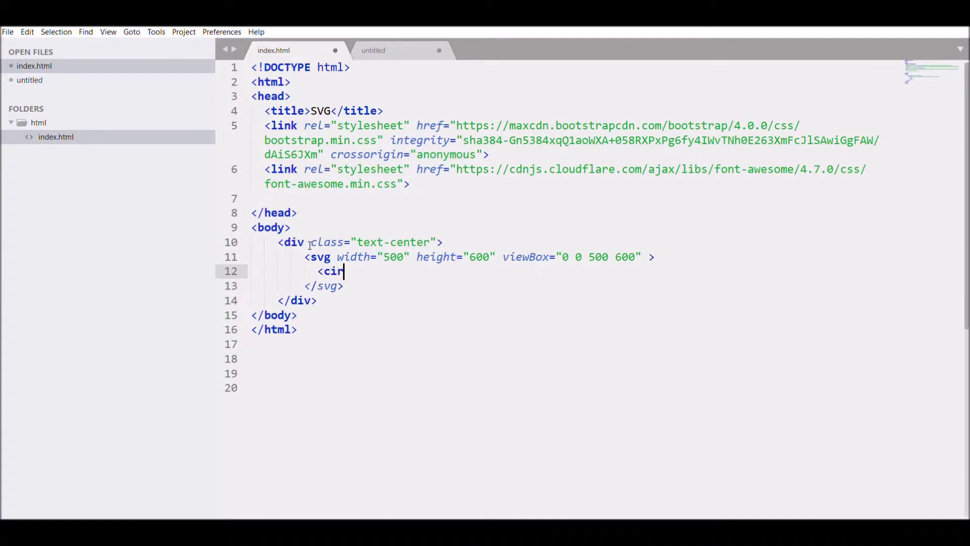
text(cle )
text(cx=")
text(250" cy)
text(=")
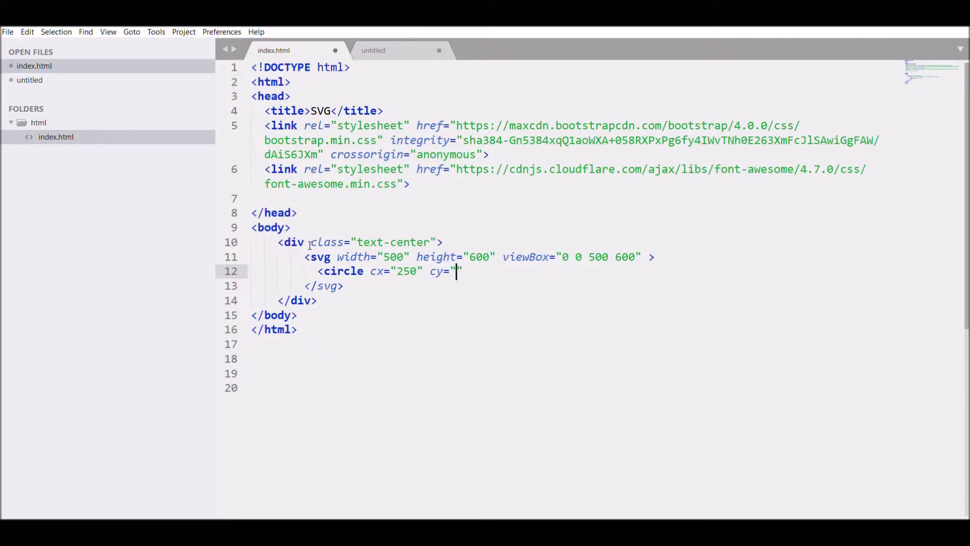
text(300")
text( r=")
text(250" )
text(/>)
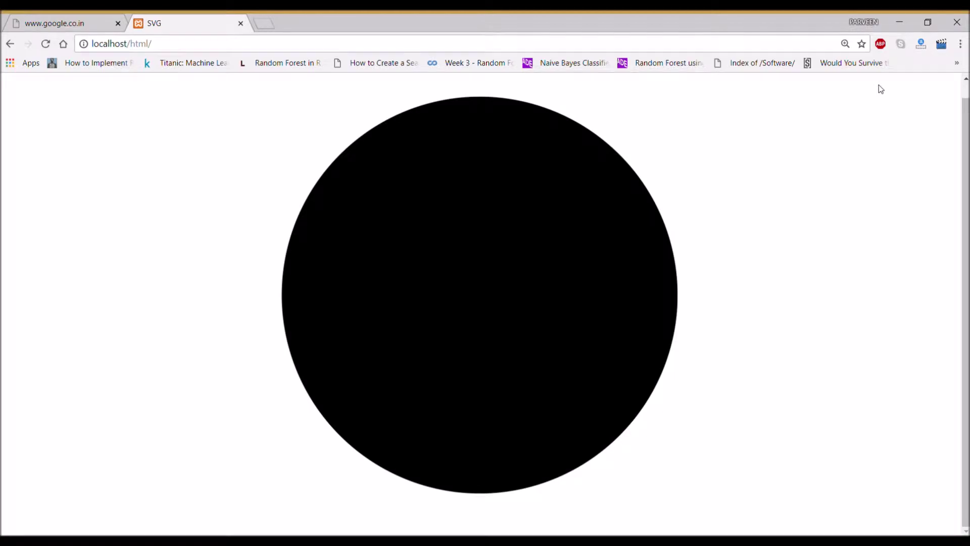
Step: Return to the editor and start clearing the svg height value
key(alt+Tab)
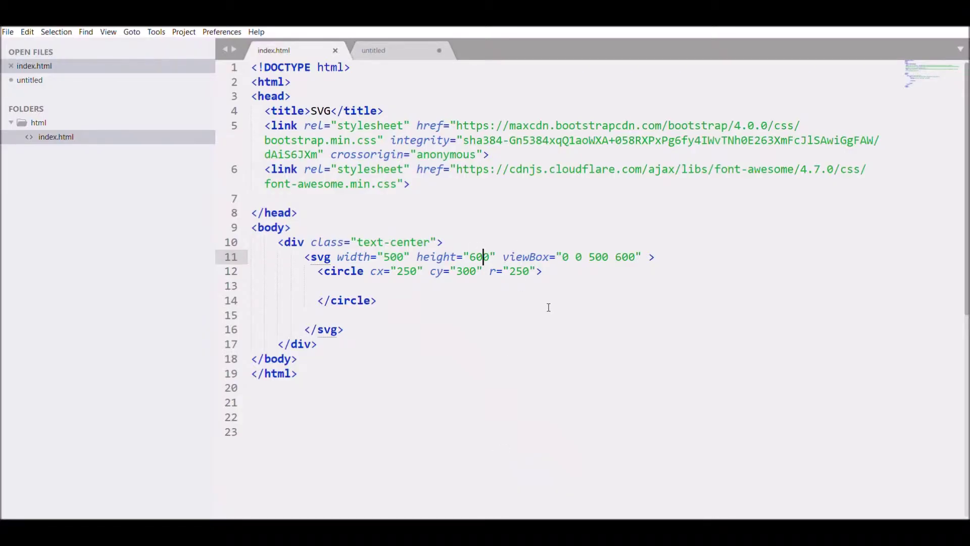
key(BackSpace)
key(BackSpace)
Step: Change the svg height to 550 and the circle's cy to 280
text(55)
click(468, 271)
key(BackSpace)
key(BackSpace)
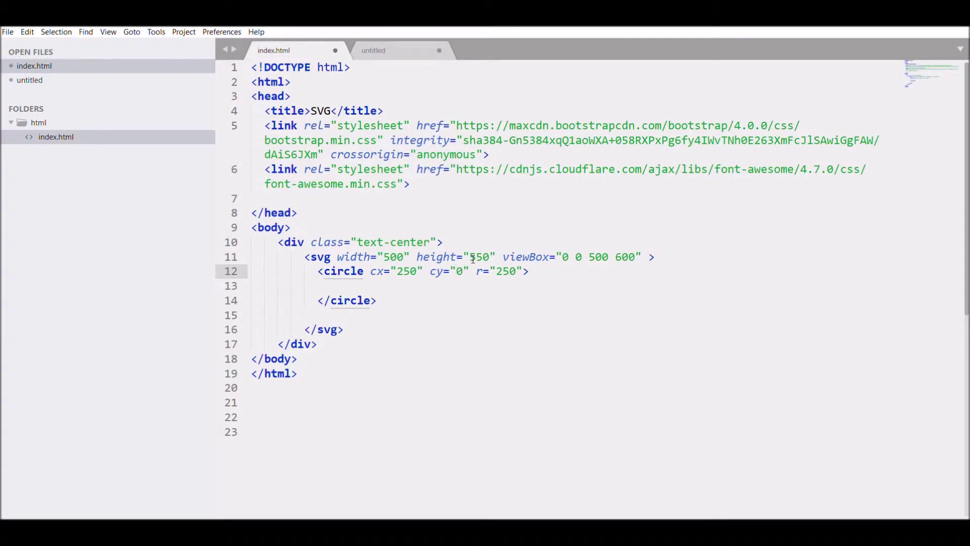
text(28)
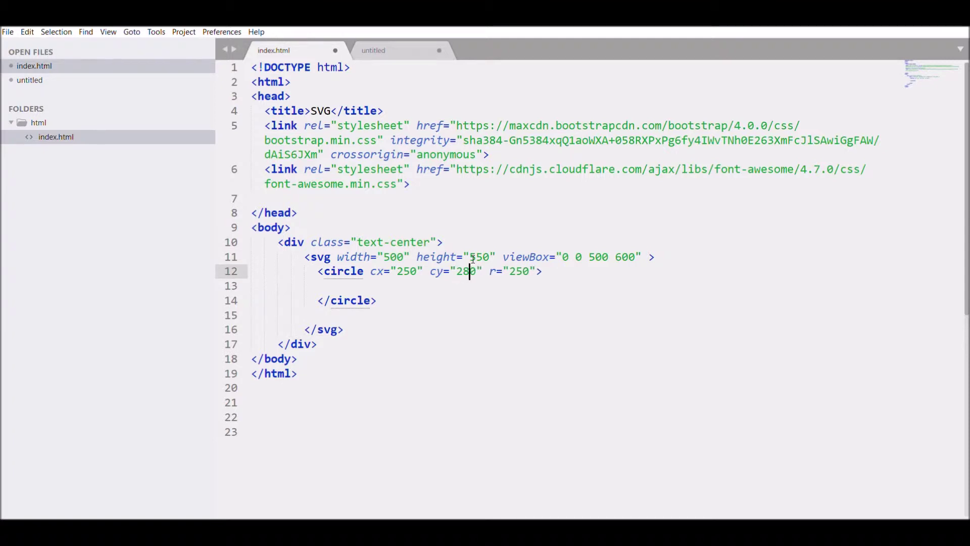
Step: Add a 5s, endlessly repeating red-to-blue fill animation to the circle and preview it in Chrome
click(366, 281)
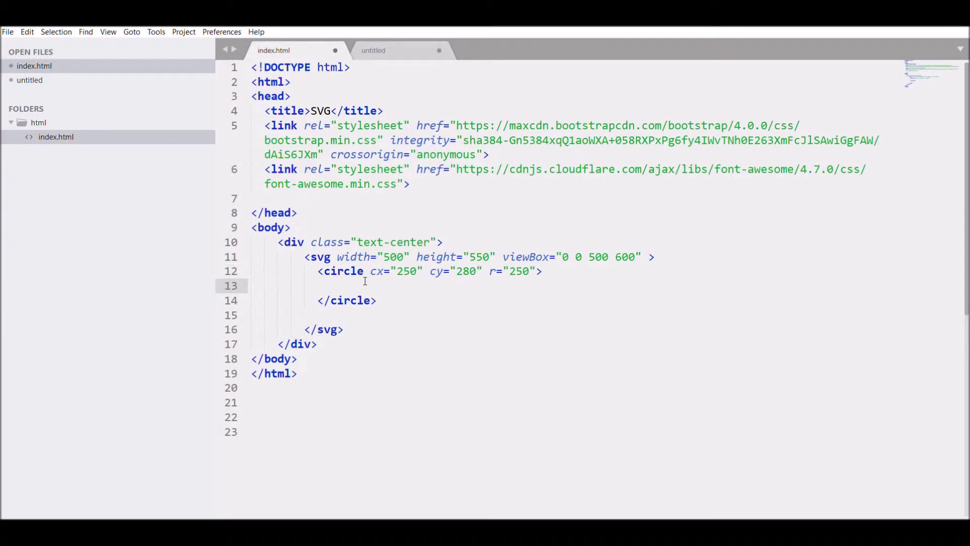
text(<animate atr)
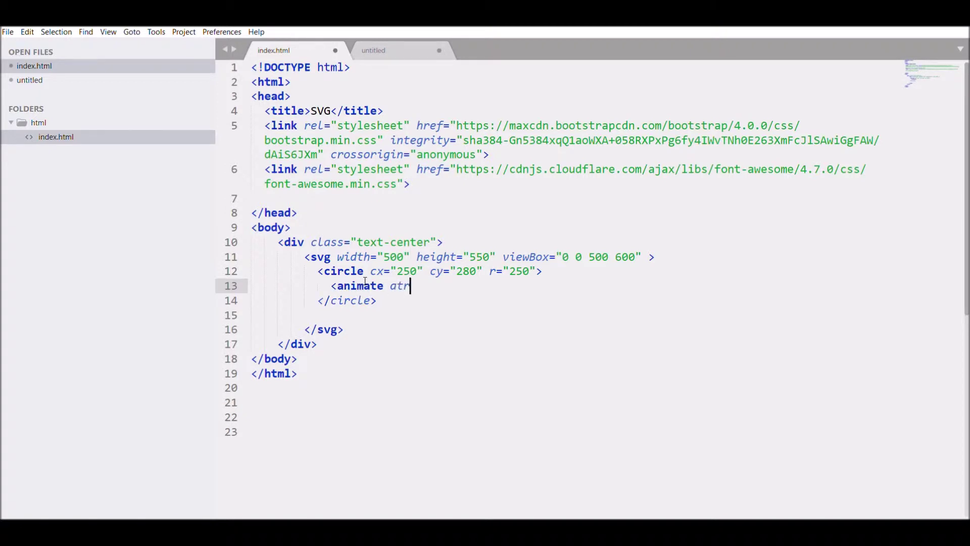
text(ributeName=")
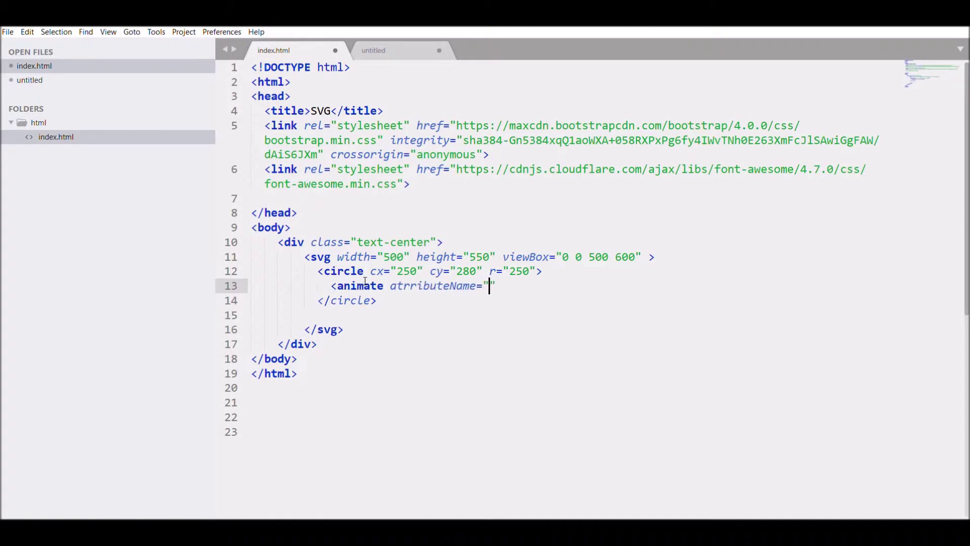
text(fill" )
text(from=")
text(red" )
text(to="b)
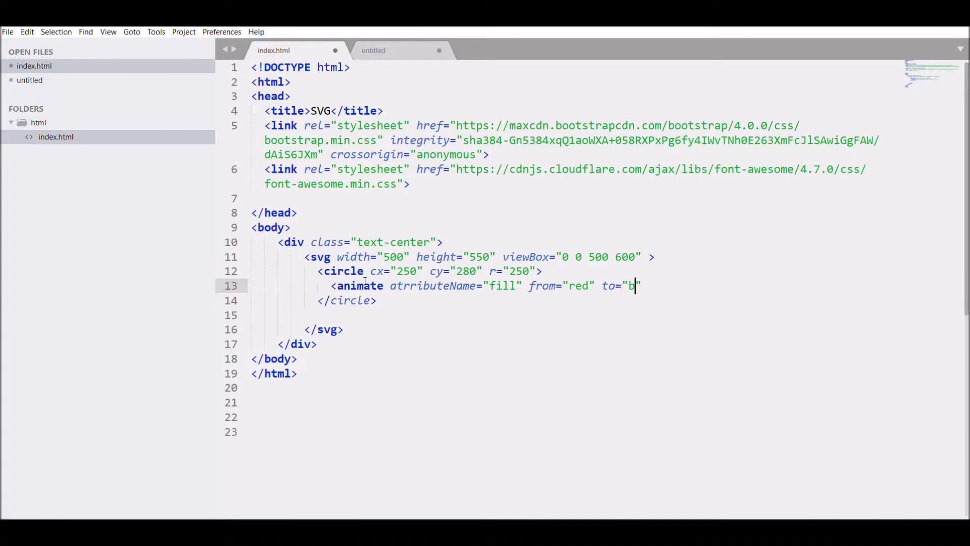
text(lue" )
text(dur=")
text(5s" repeatCou)
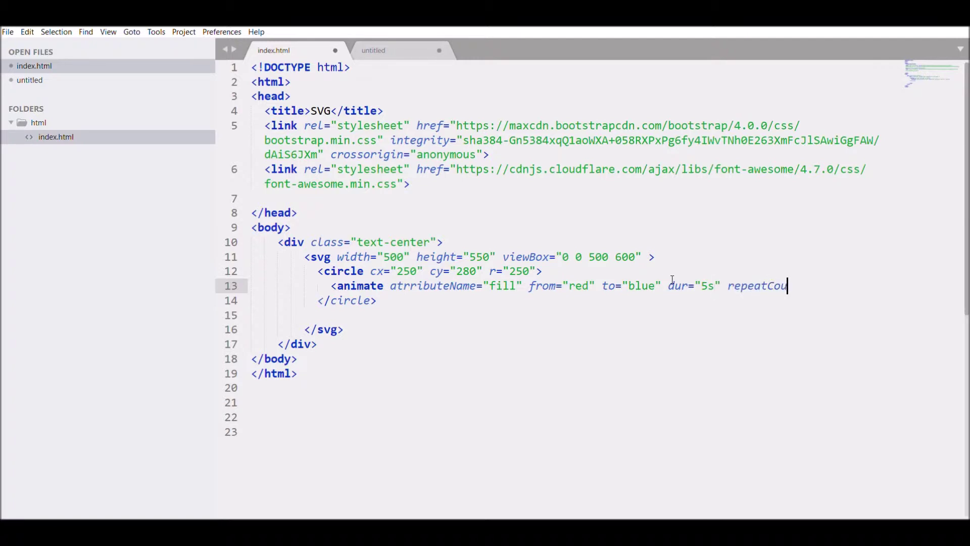
text(nt="inf)
text(inite" b)
text(egin=")
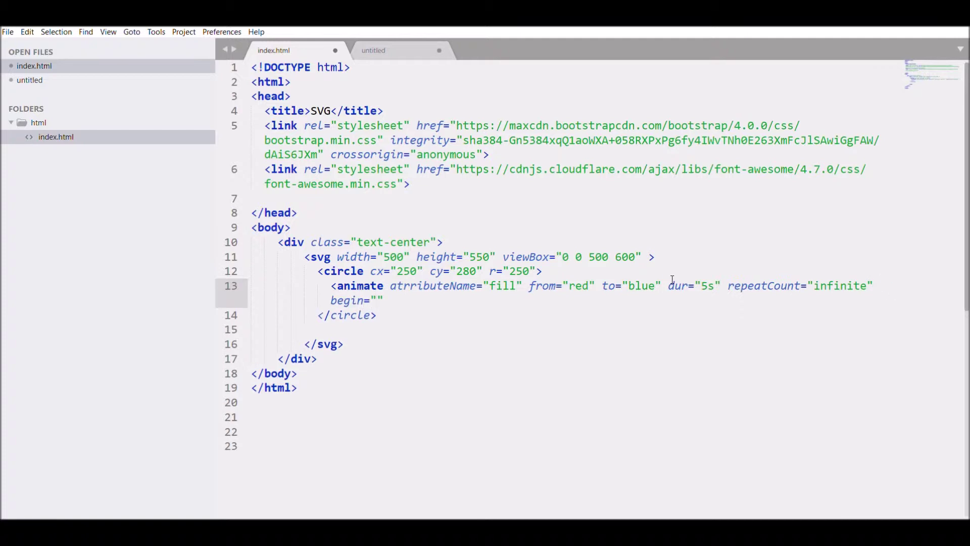
text(0s)
key(Right)
text(/>)
key(alt+Tab)
click(40, 45)
Step: Correct the 'indefinite' and 'attributeName' typos, save, and reload the preview
text(de)
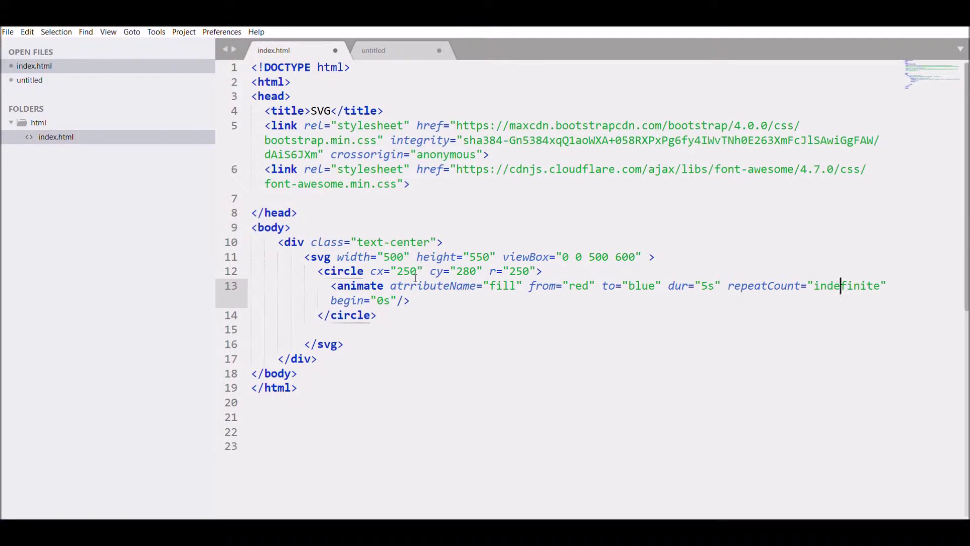
click(410, 285)
key(BackSpace)
text(t)
key(ctrl+s)
key(alt+Tab)
click(45, 44)
Step: Replace the animation colours red and blue with #0099CC and deepPink
drag(590, 279, 575, 279)
text(#0)
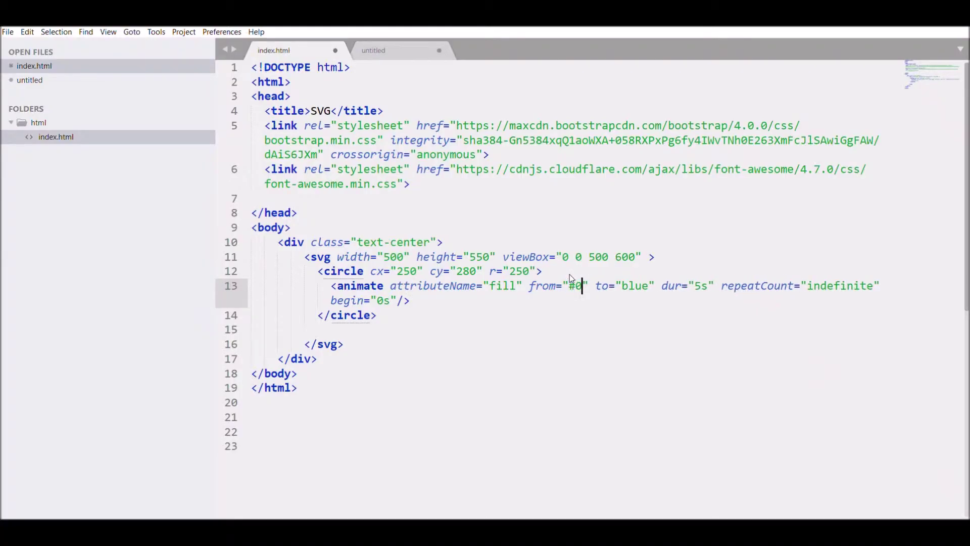
text(099CC)
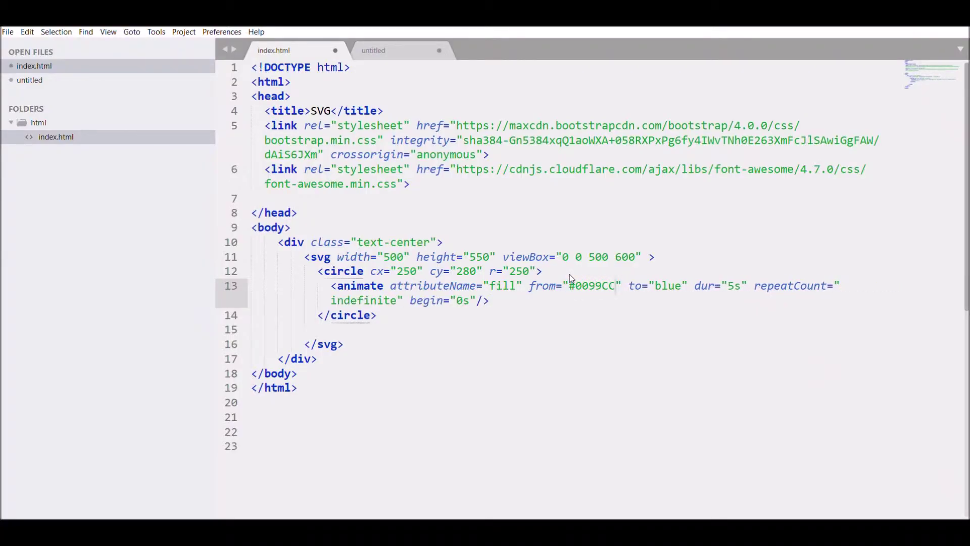
drag(682, 279, 656, 279)
text(deep)
text(Pink)
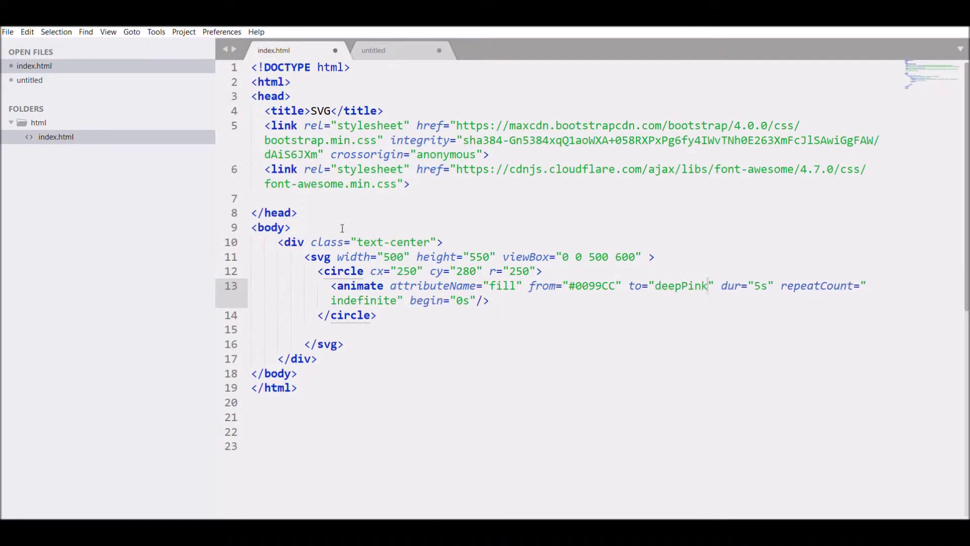
Step: Give the body a #F5B7B1 background style, save, and check it in Chrome
click(291, 227)
text(style=")
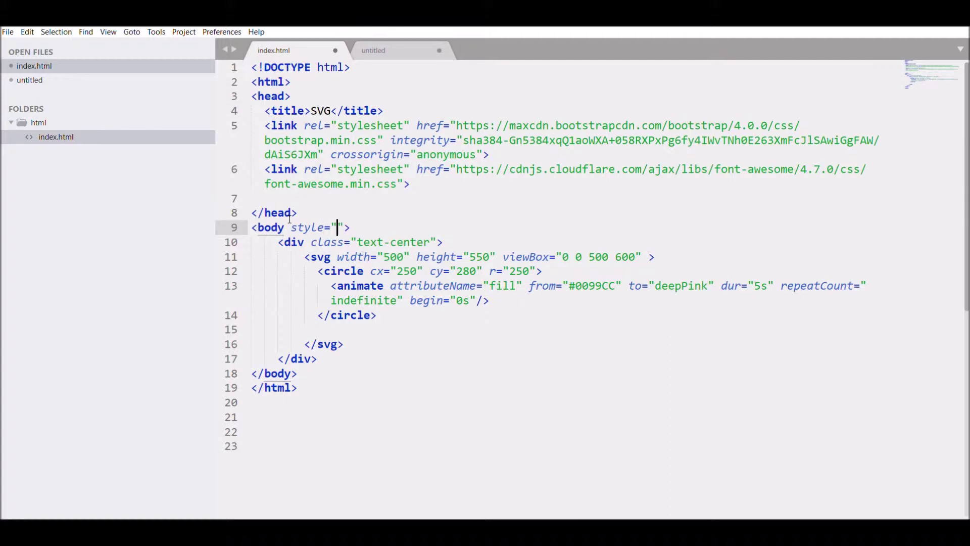
text(background:)
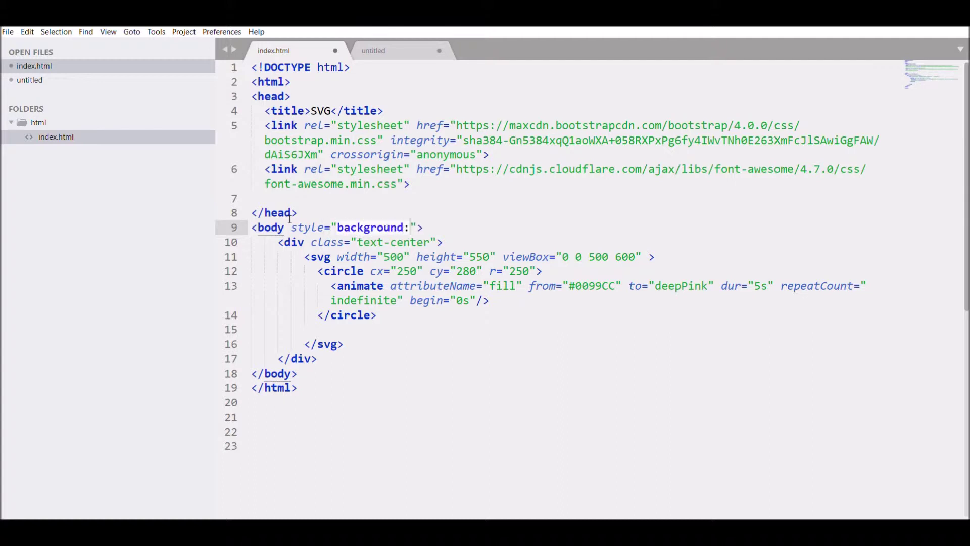
text(#F5B7B1;)
key(ctrl+s)
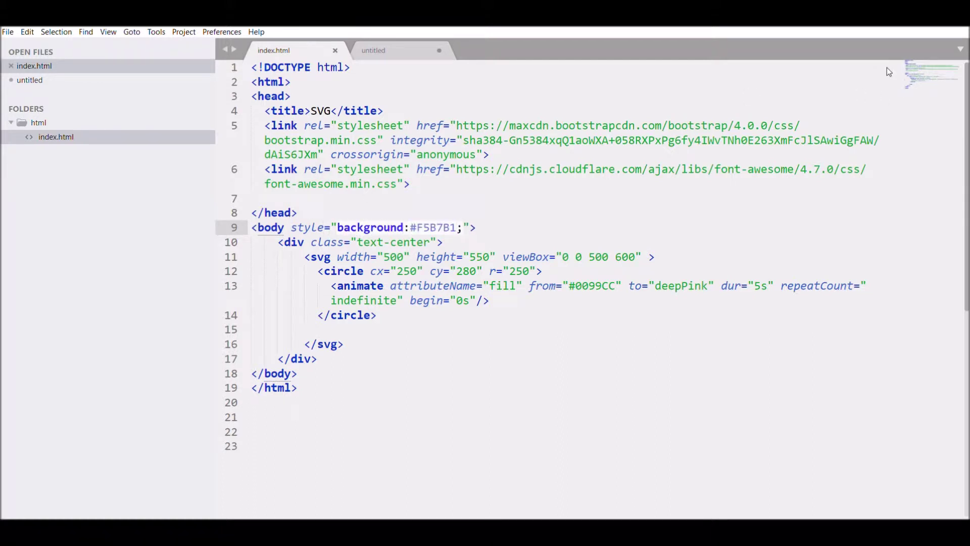
key(alt+Tab)
click(47, 44)
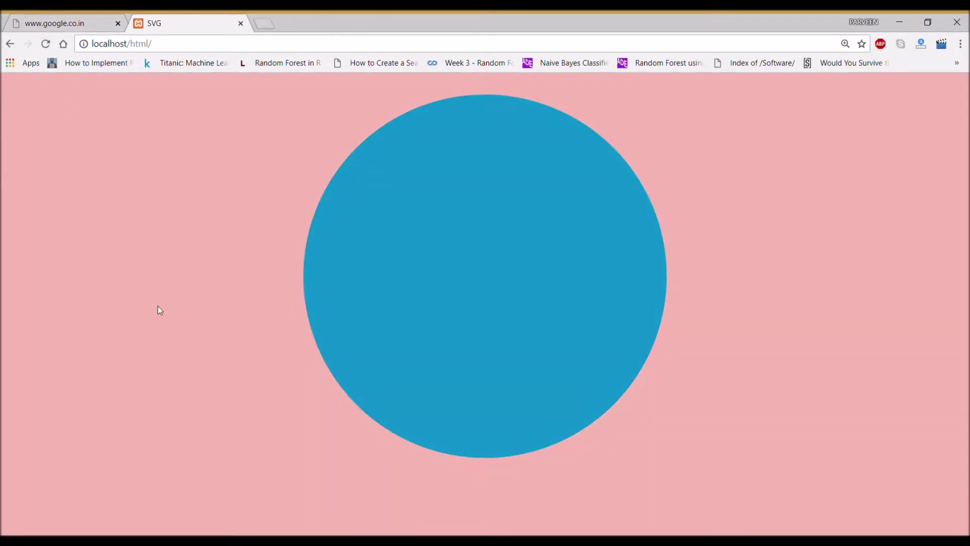
key(alt+Tab)
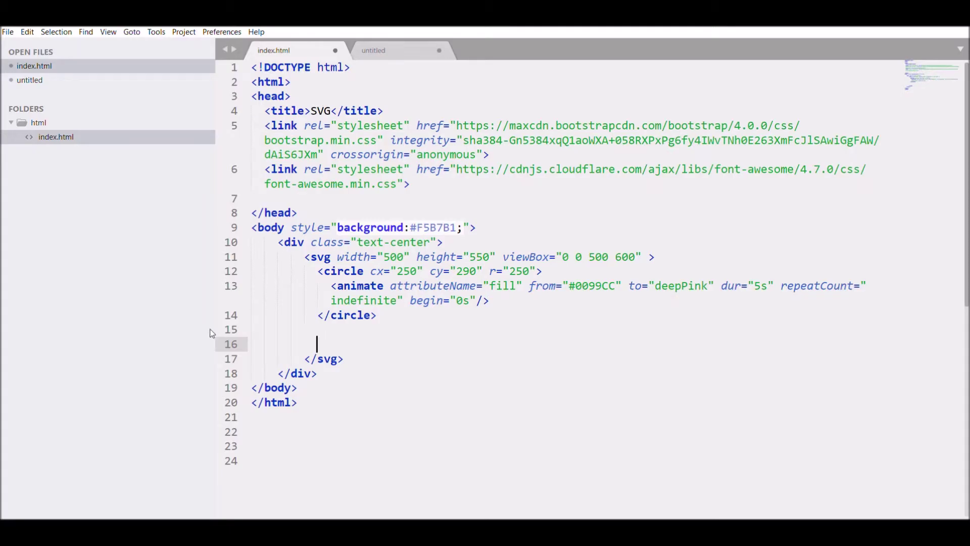
Step: Add a white, unfilled, 5-wide path starting with M75,350 L75,85 H125 V200
text(<path d=)
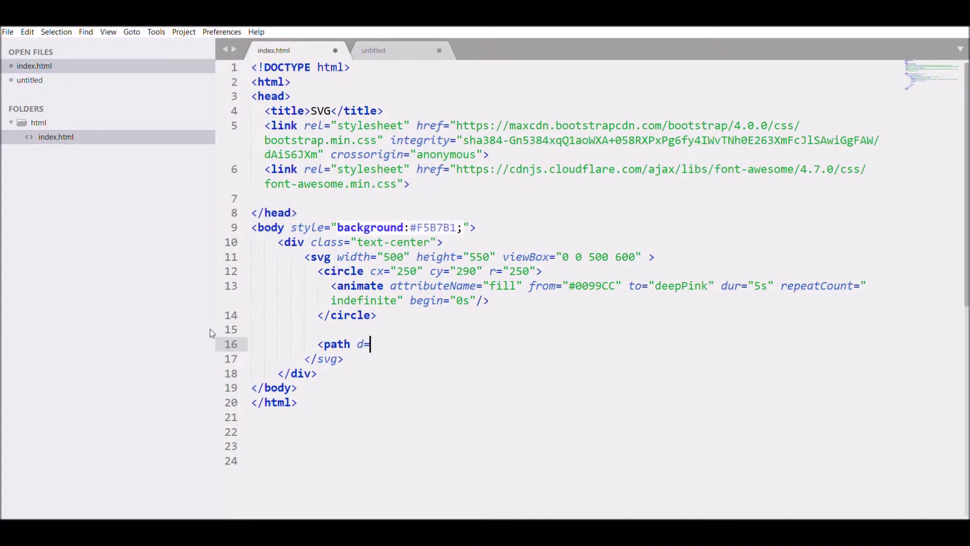
text("" str)
text(oke="white")
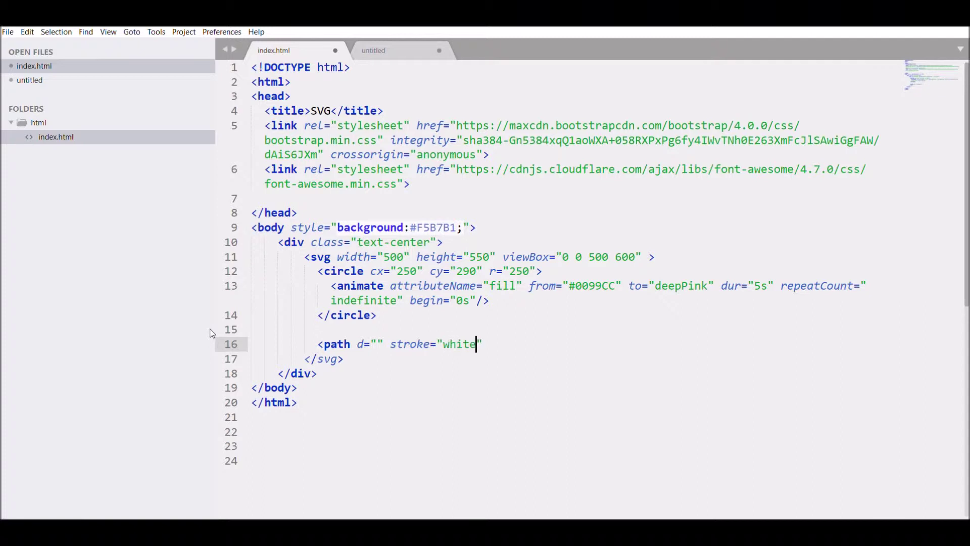
text( s)
text(troke-w)
text(idth="5" )
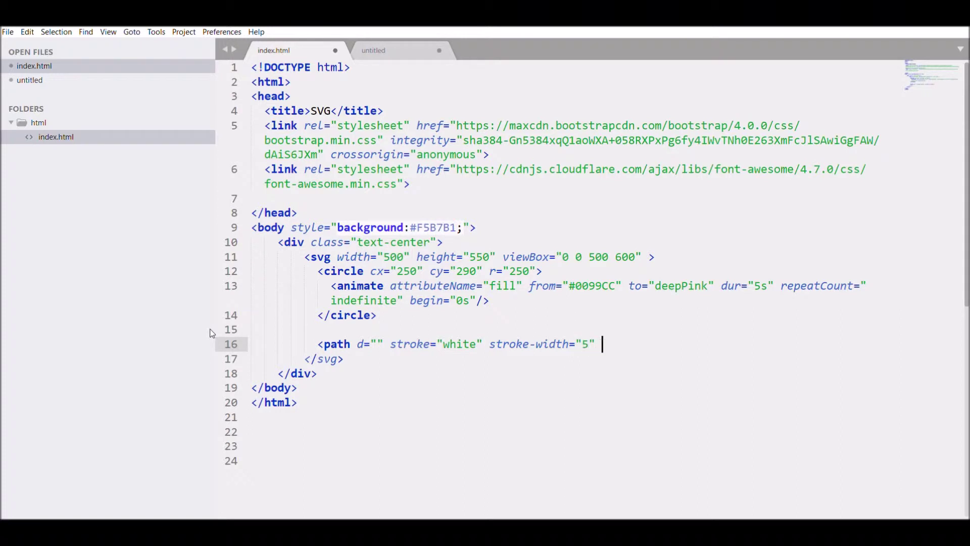
text(fill=")
text(none")
text(/>)
click(379, 343)
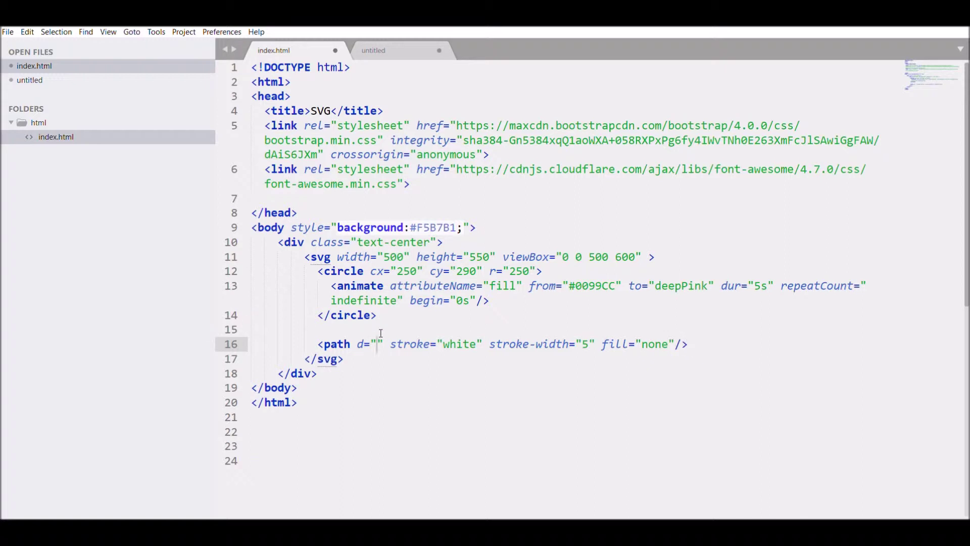
text(M)
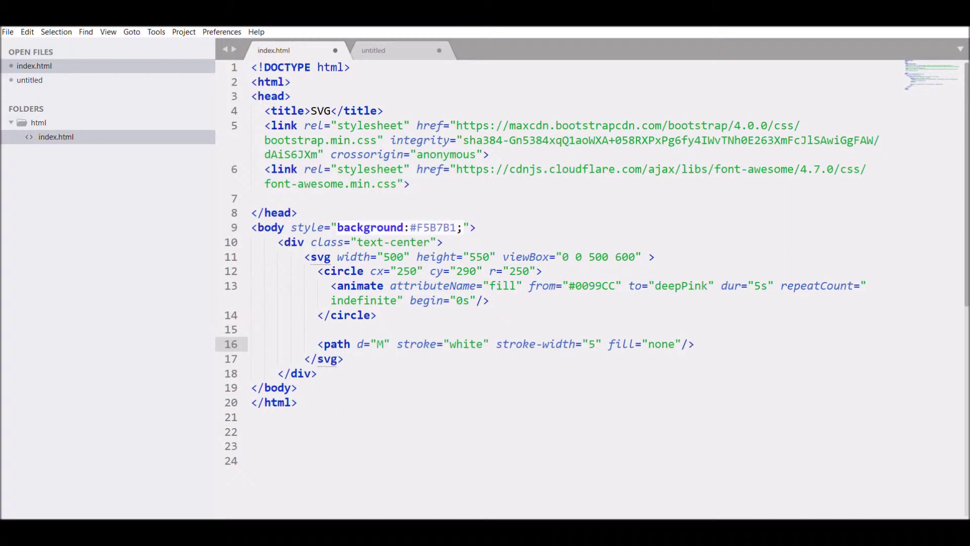
click(475, 236)
click(385, 339)
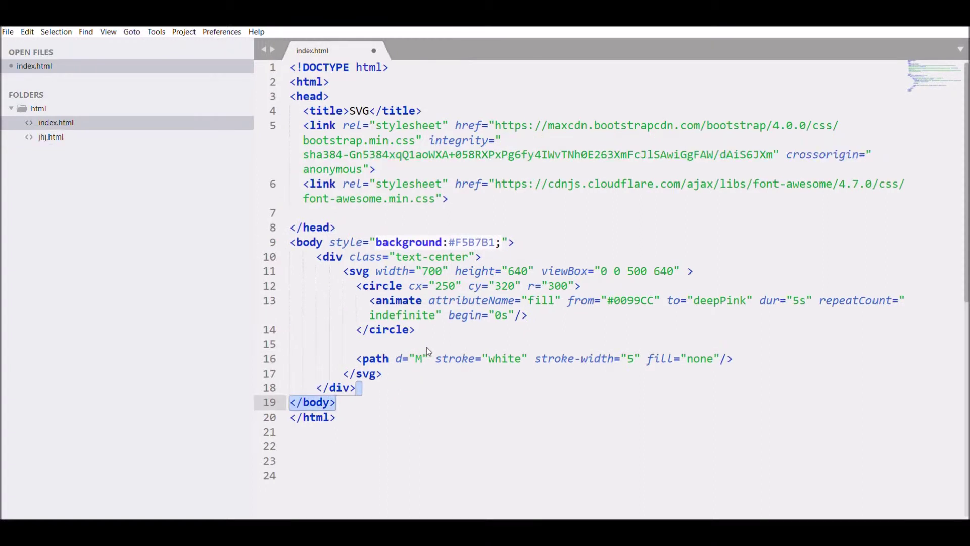
click(464, 354)
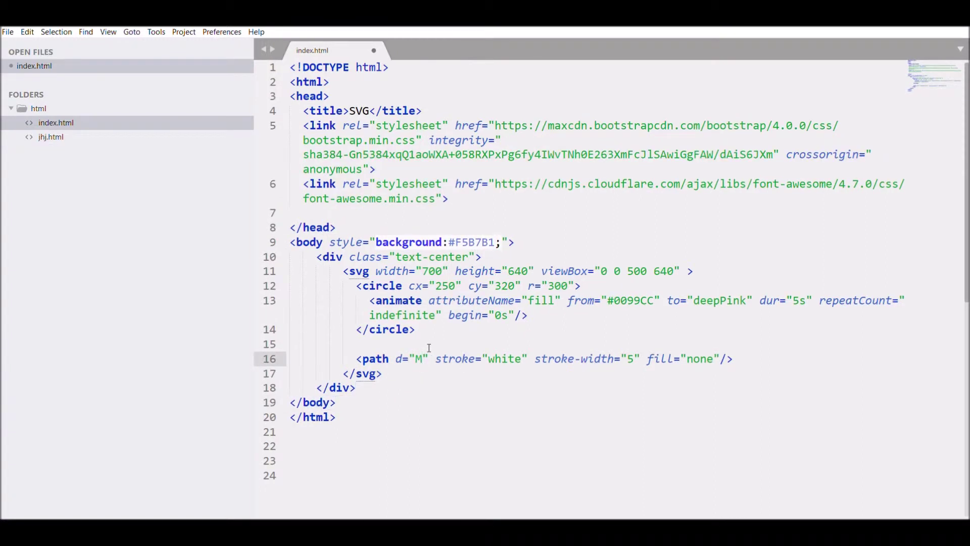
text(75,350)
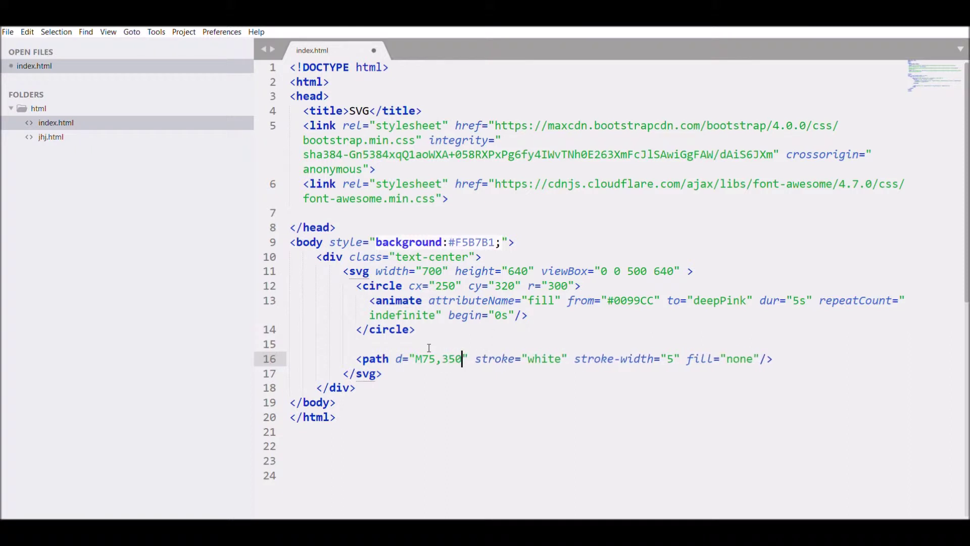
text(,)
key(BackSpace)
text(L)
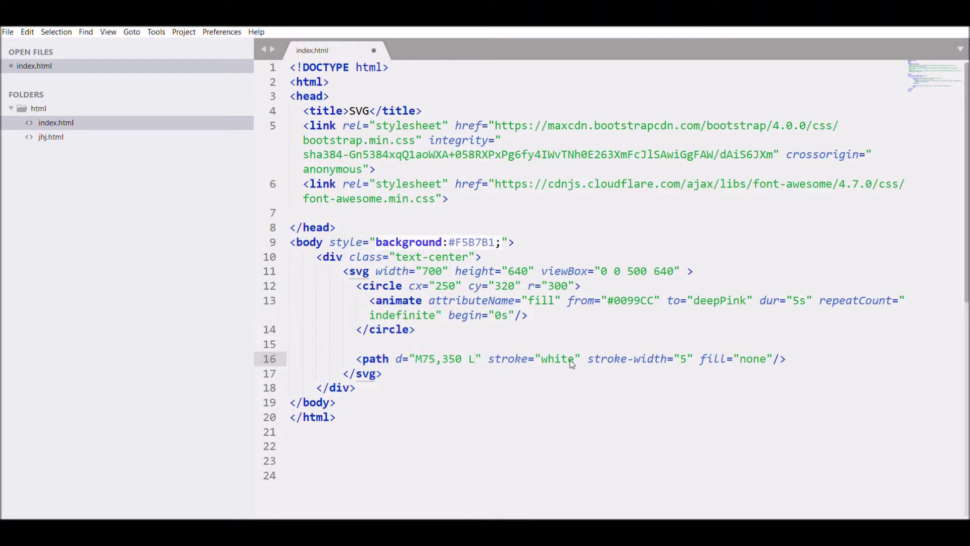
text(75,85)
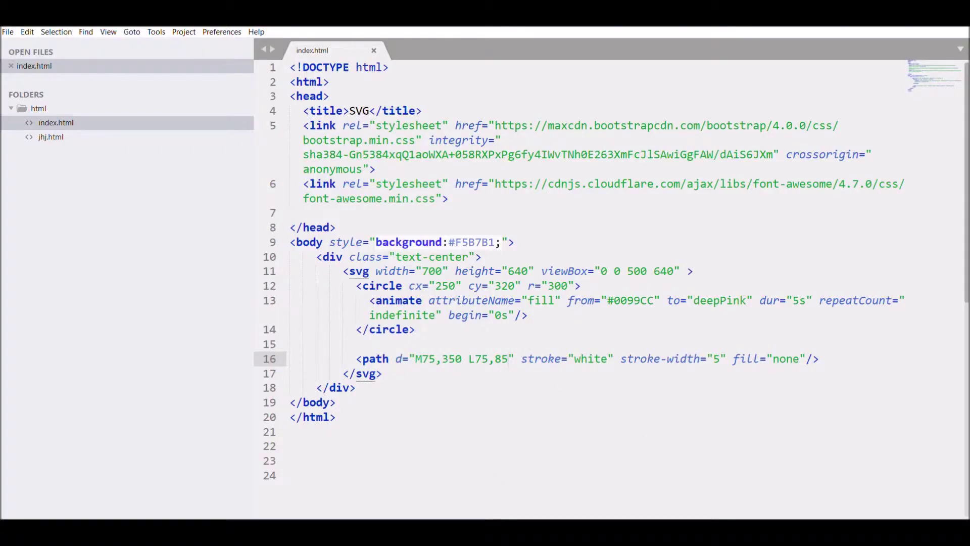
text(H12)
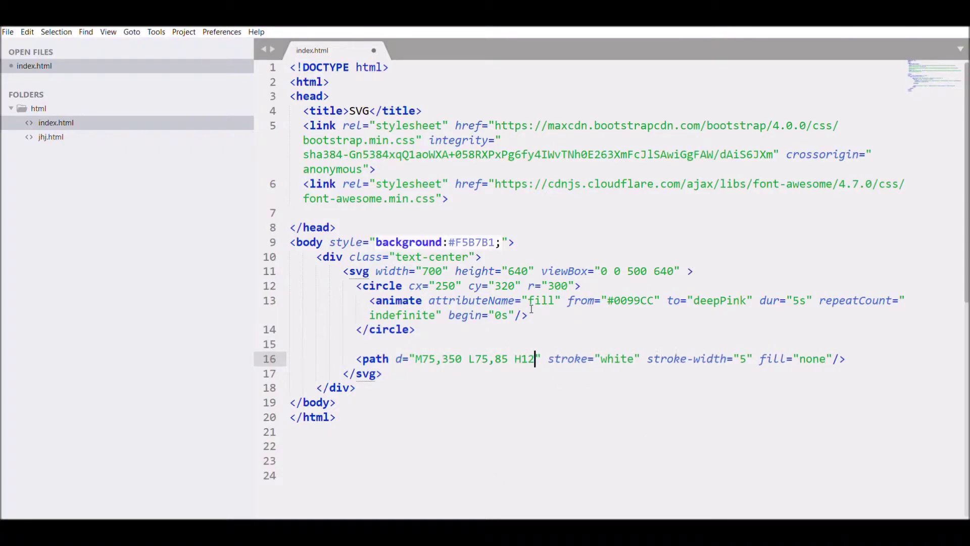
text(5 V200)
Step: Save, preview the first strokes, and extend the path with L255,75
key(ctrl+s)
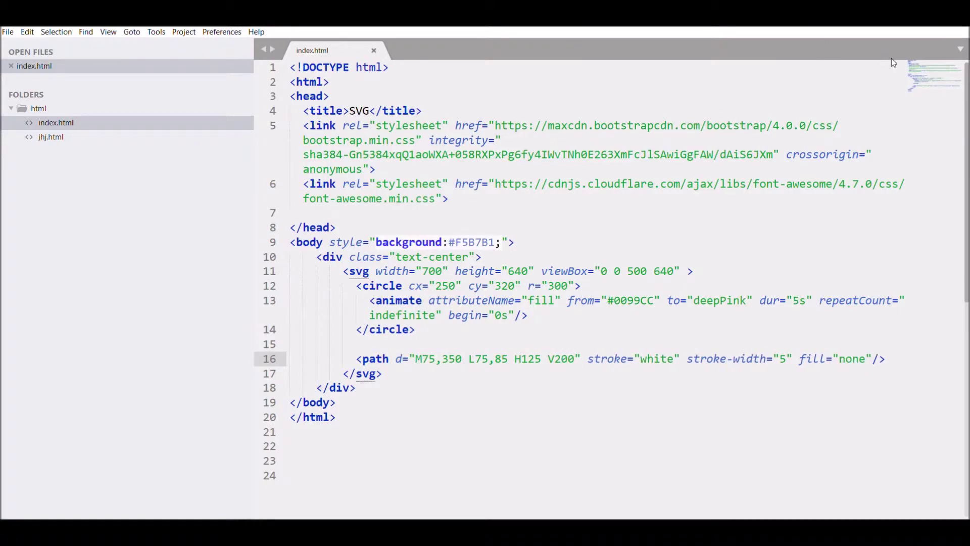
key(alt+Tab)
click(46, 44)
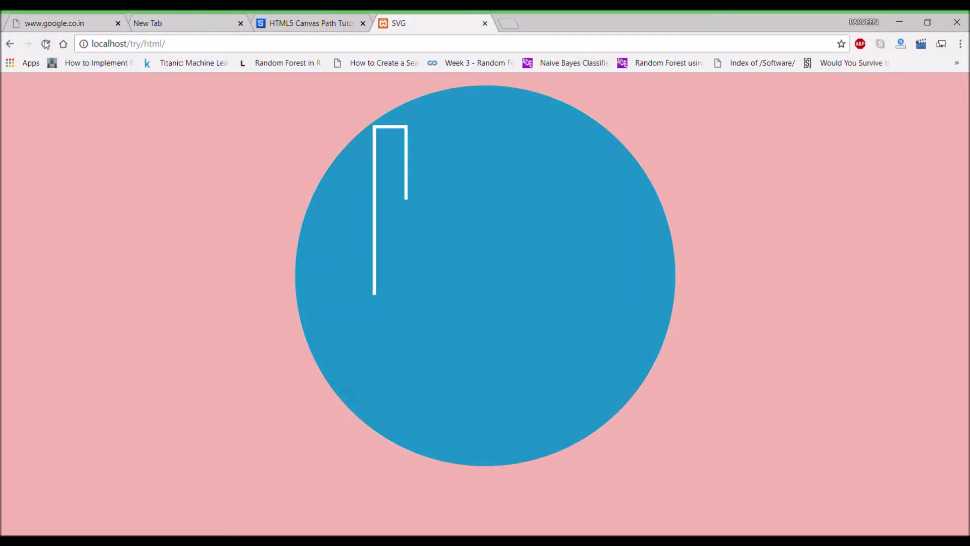
key(alt+Tab)
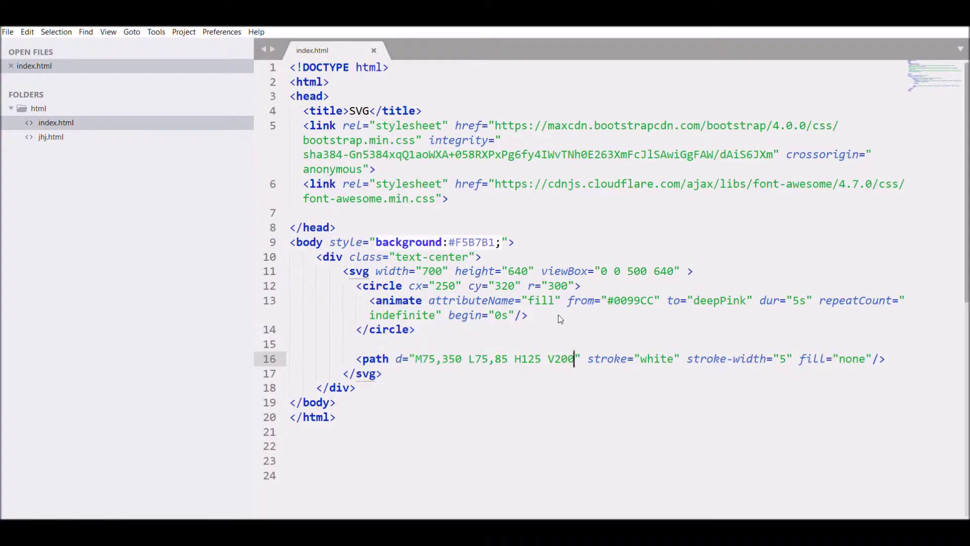
text(L255)
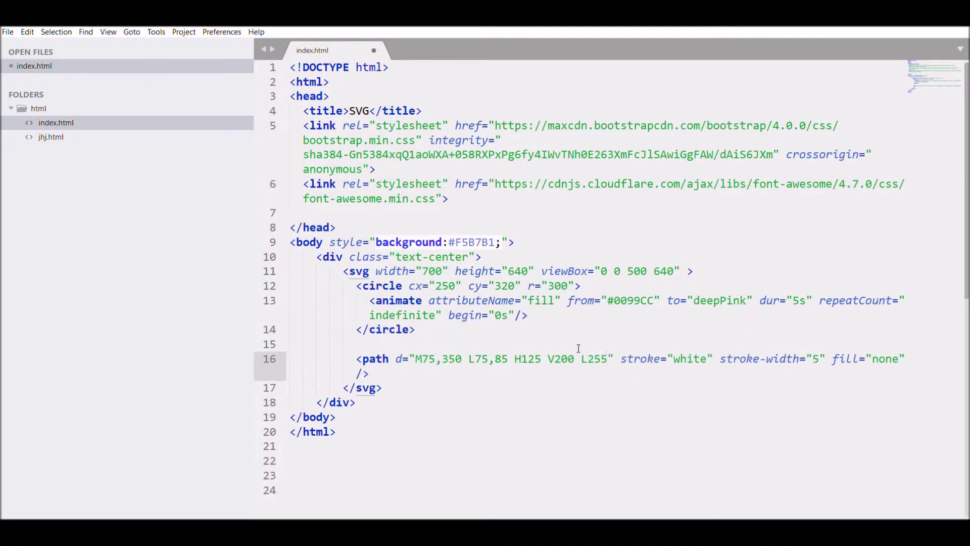
text(,75)
key(alt+Tab)
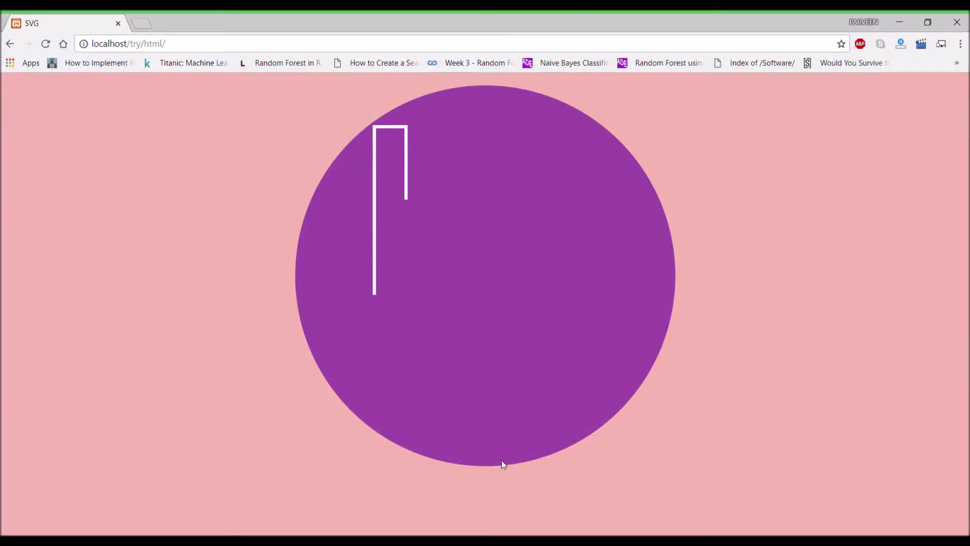
click(45, 44)
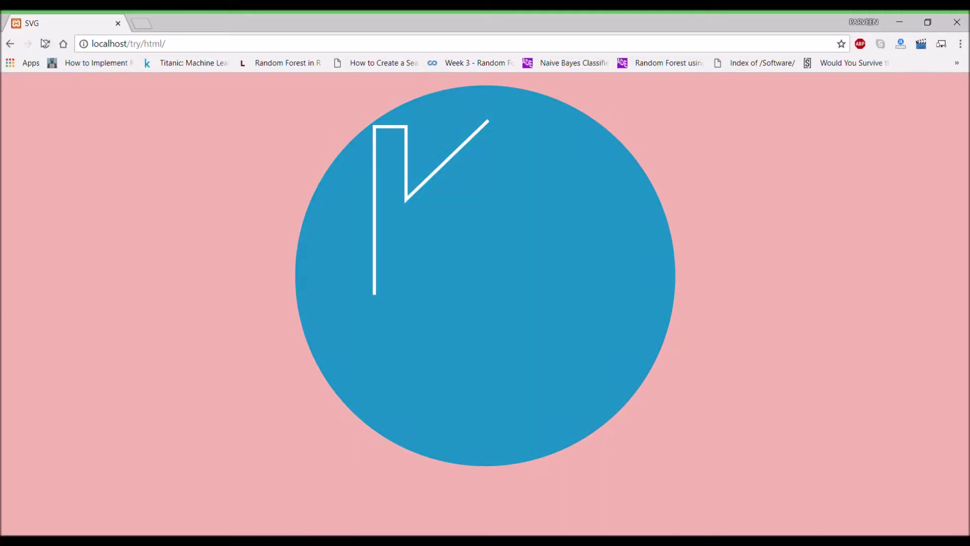
Step: Add the K points L295,110 L175,225 L297,305 L255,340 H450 V395 and save
key(alt+Tab)
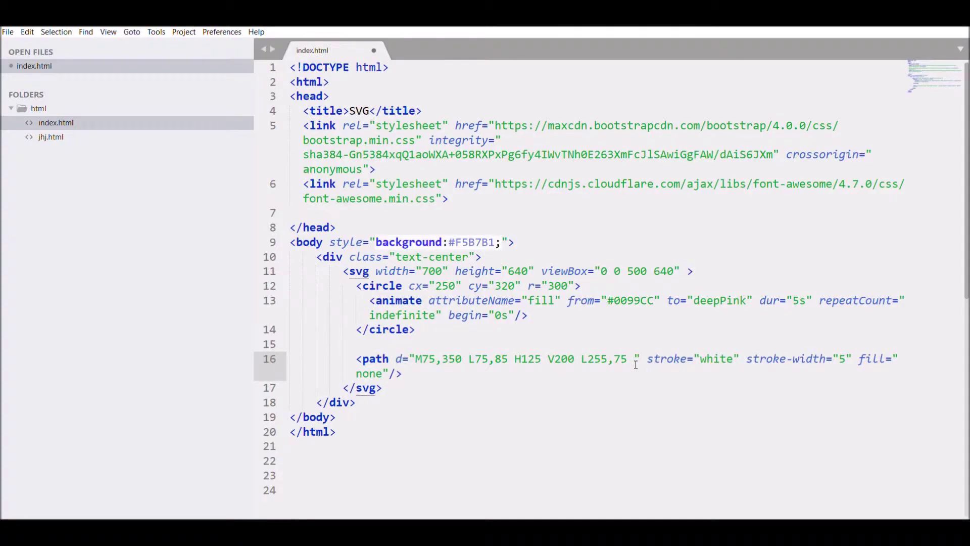
text(L295)
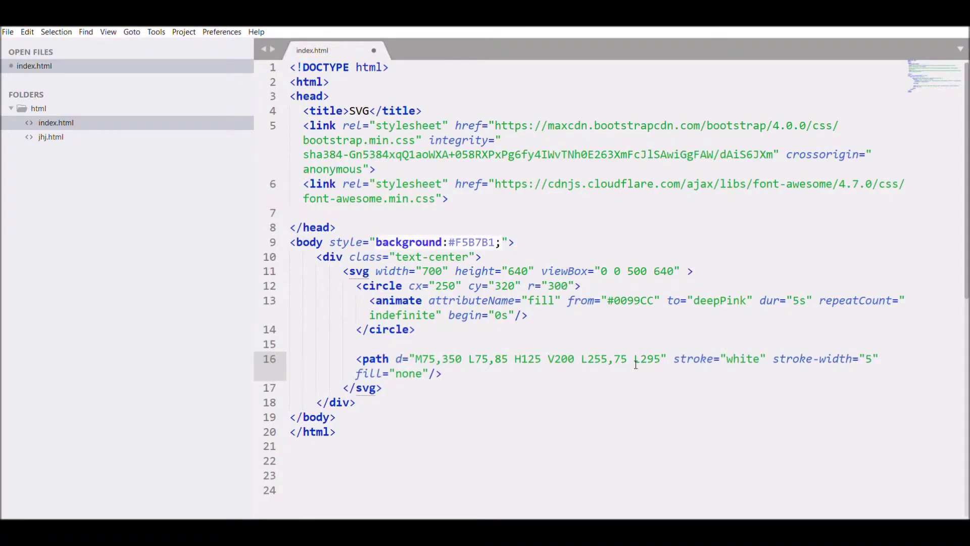
text(,110 L)
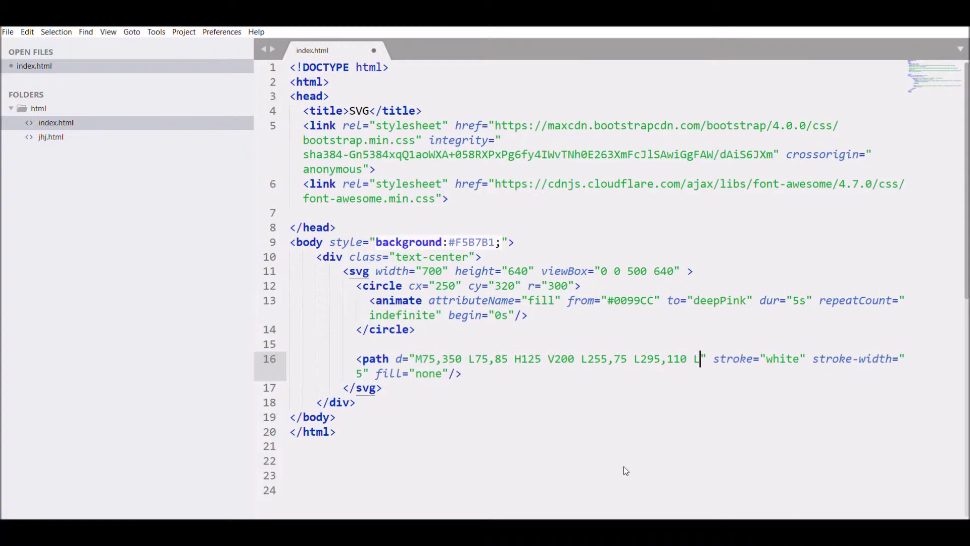
text(175,)
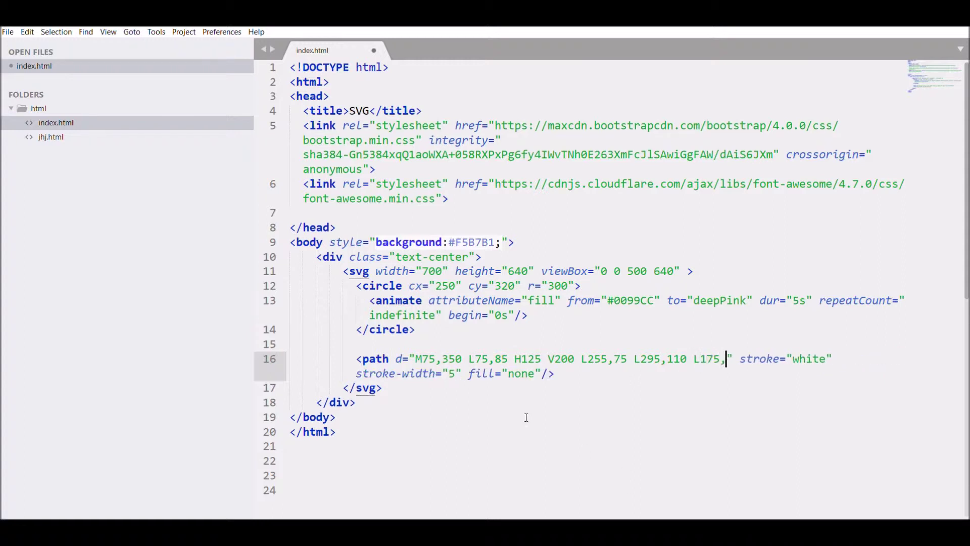
text(225)
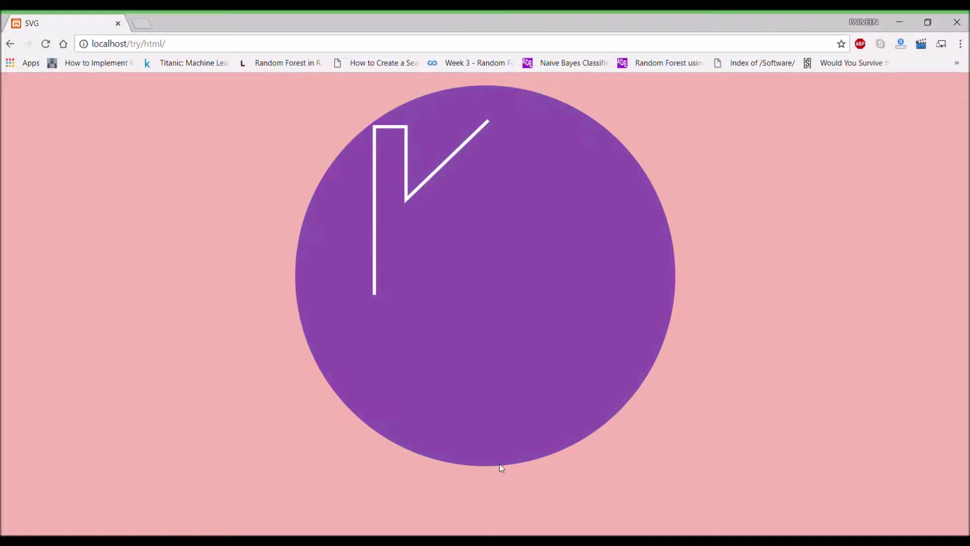
click(46, 43)
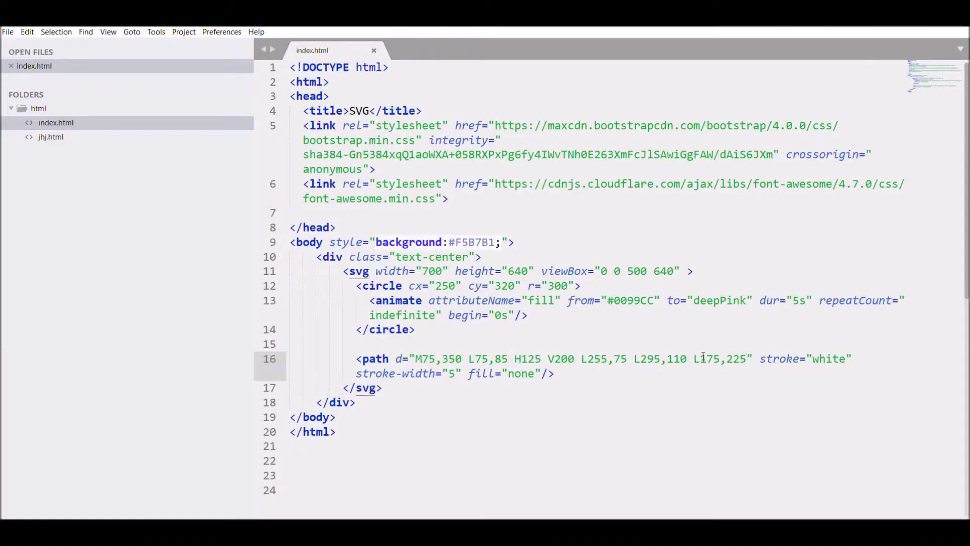
text(L)
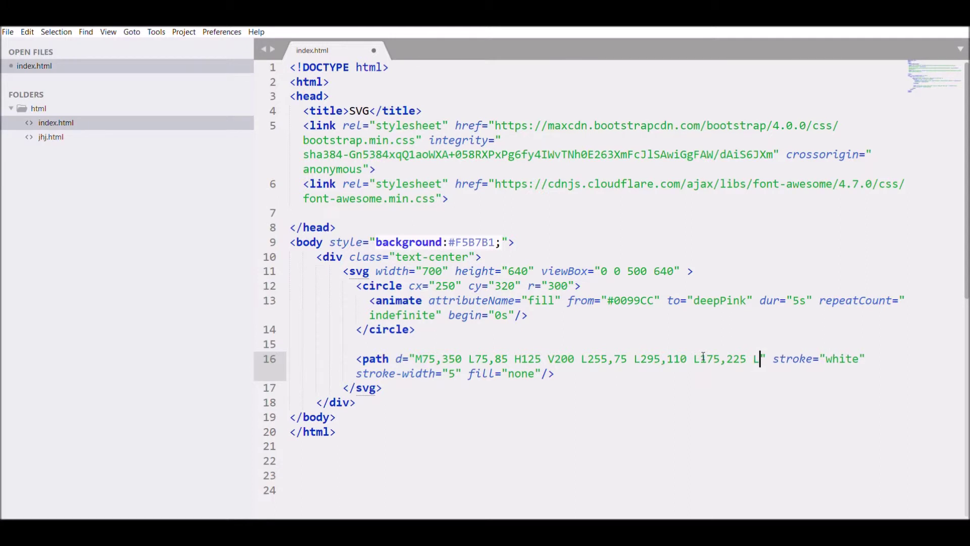
text(297,30)
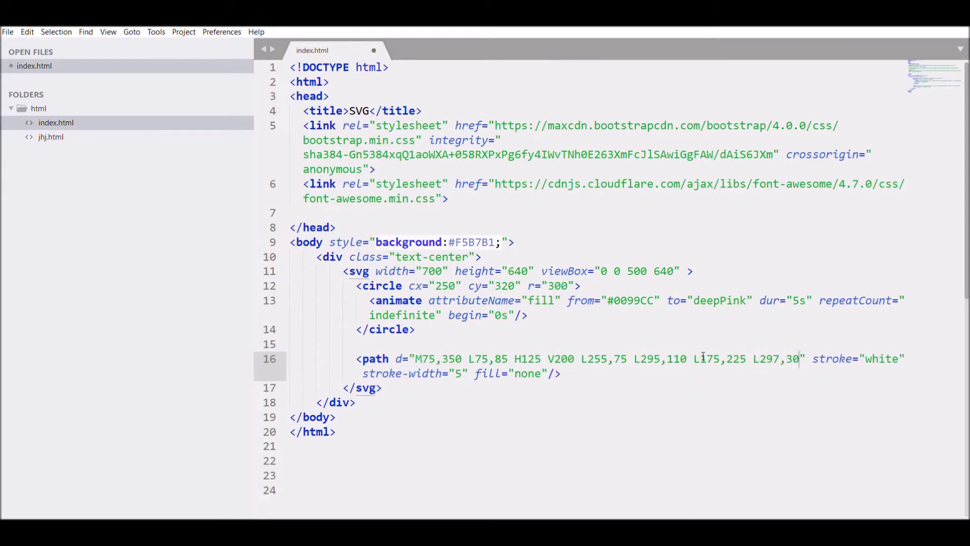
text(5 L)
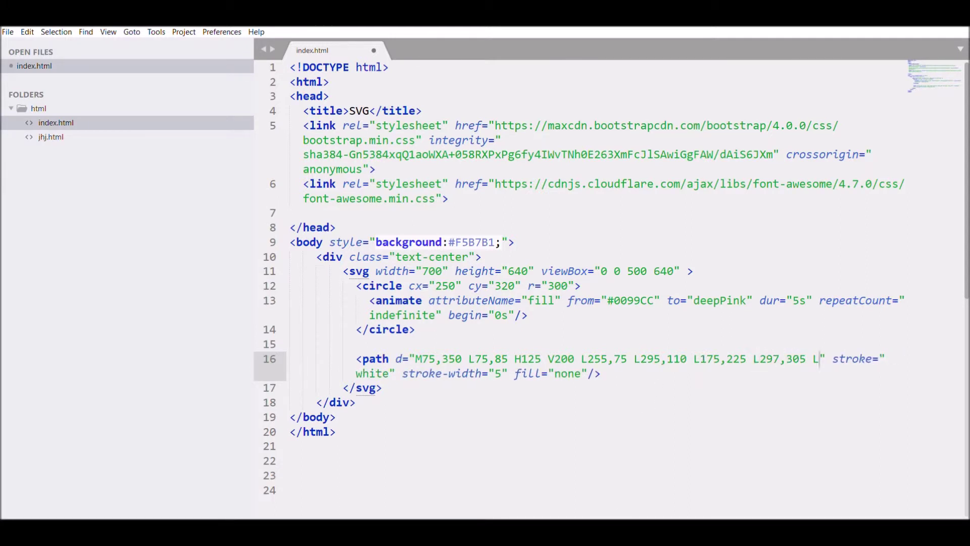
text(25)
text(5,340)
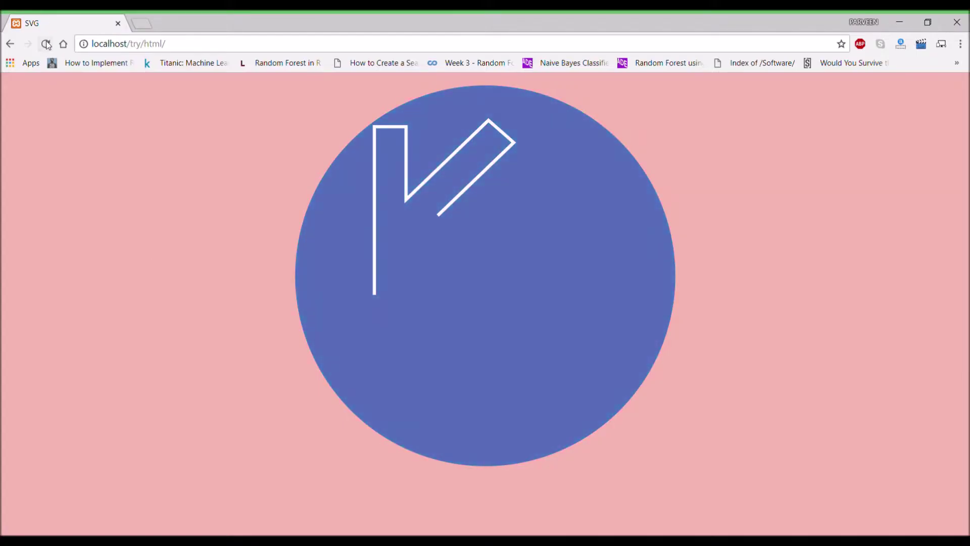
click(46, 44)
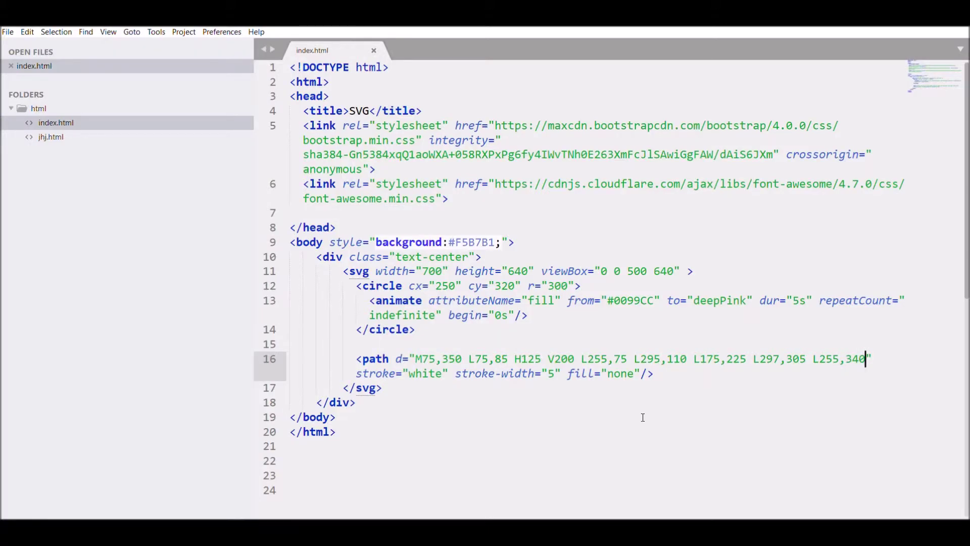
text(H450 )
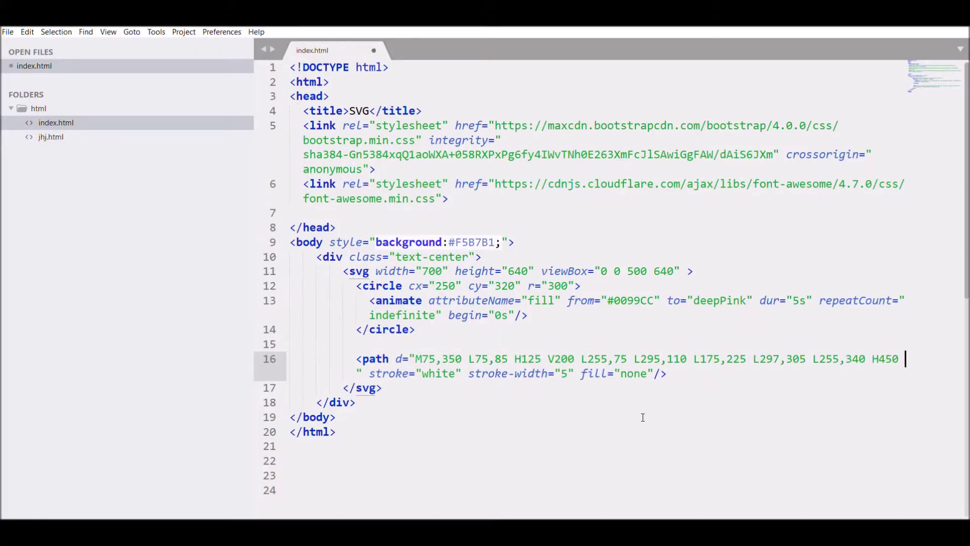
text(V395)
key(ctrl+s)
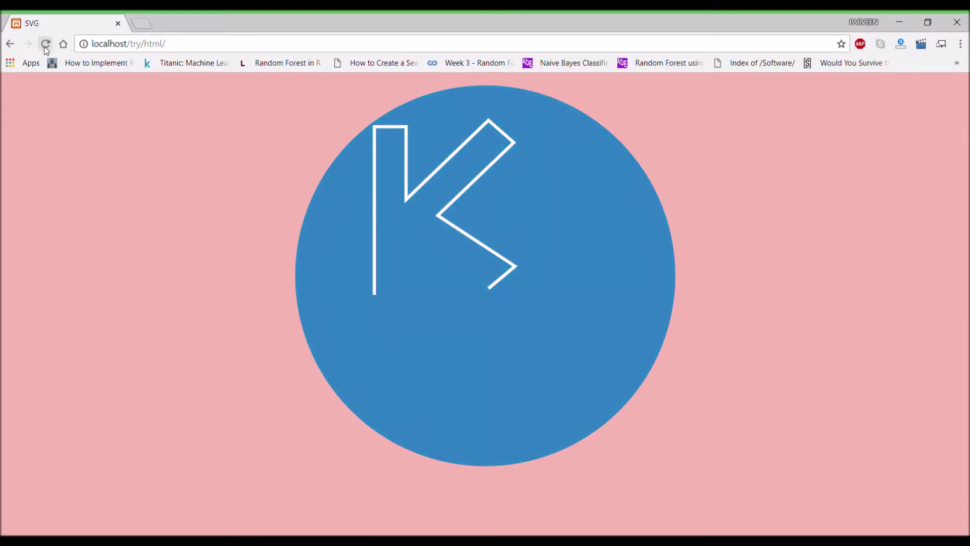
Step: Extend the path with H350 V570 and H300 V395, previewing in Chrome
click(46, 44)
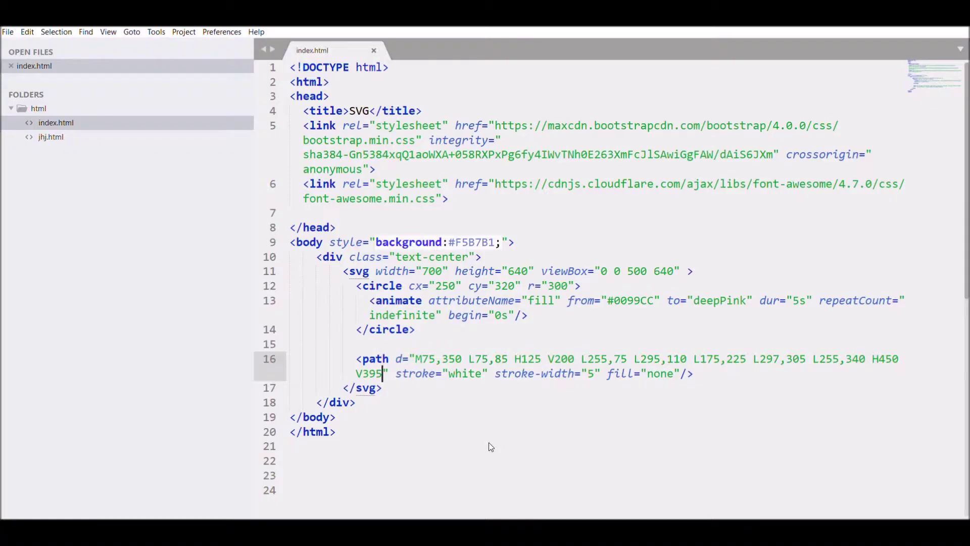
text(H350)
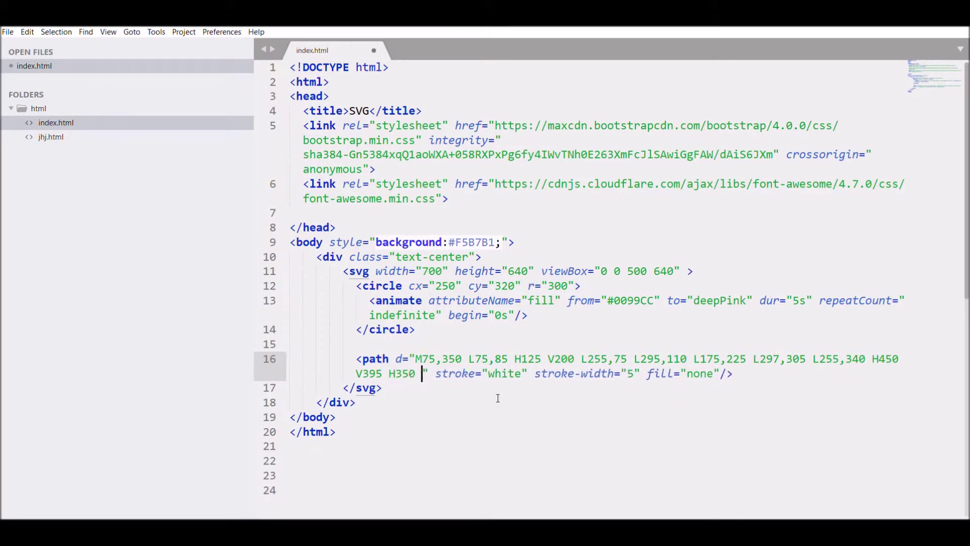
text( V)
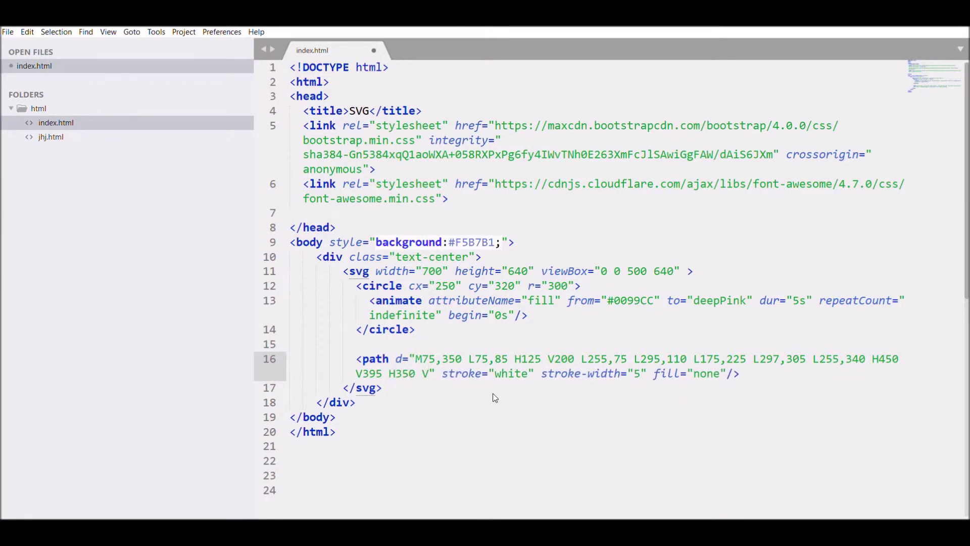
text(570)
key(alt+Tab)
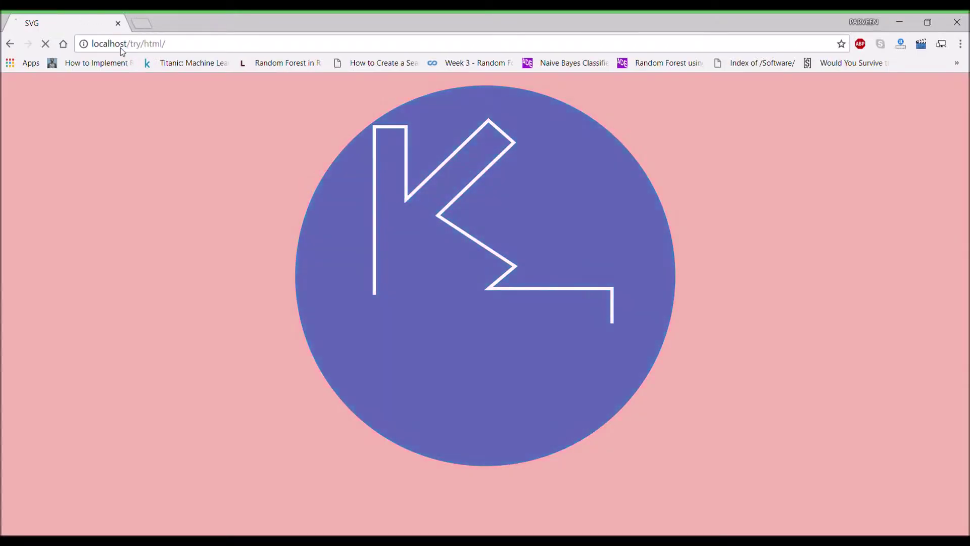
key(F5)
key(alt+Tab)
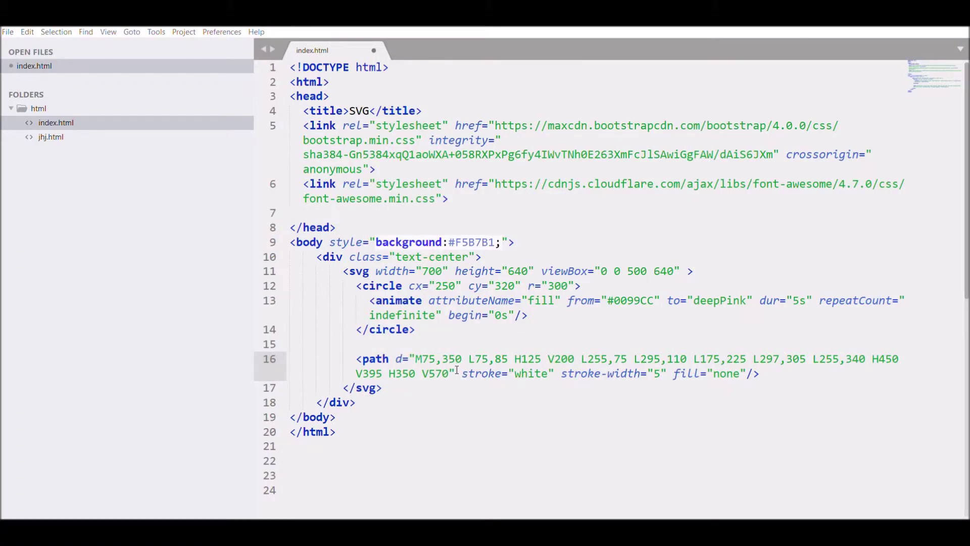
text(H300 V)
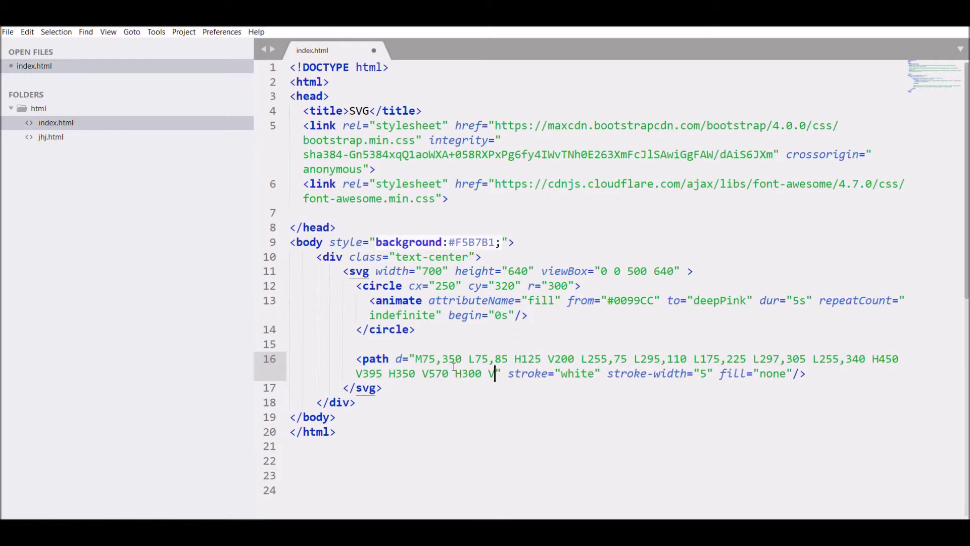
text(395)
key(ctrl+s)
key(alt+Tab)
key(F5)
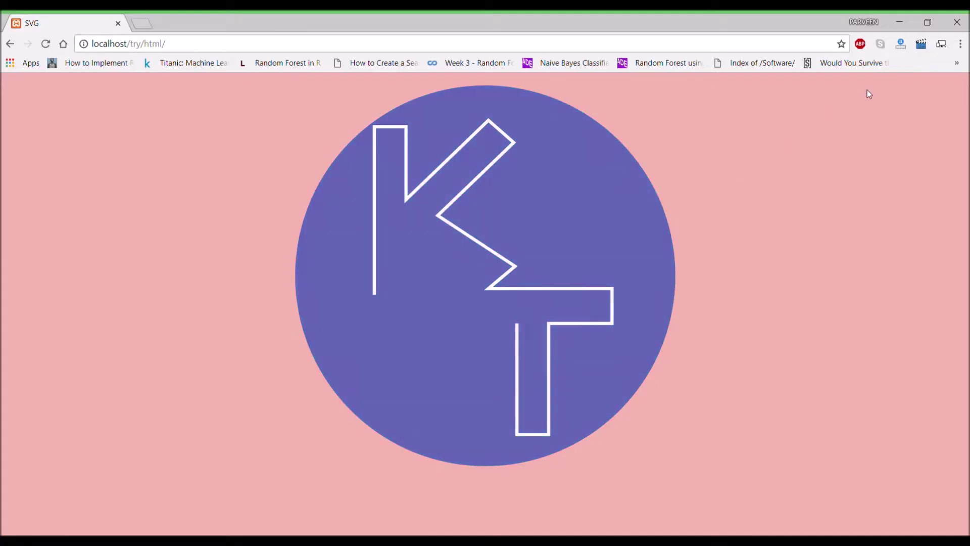
Step: Finish the outline with H200,340 H255 L125,250 V350 Z and reload the preview
key(alt+Tab)
text(H200,340)
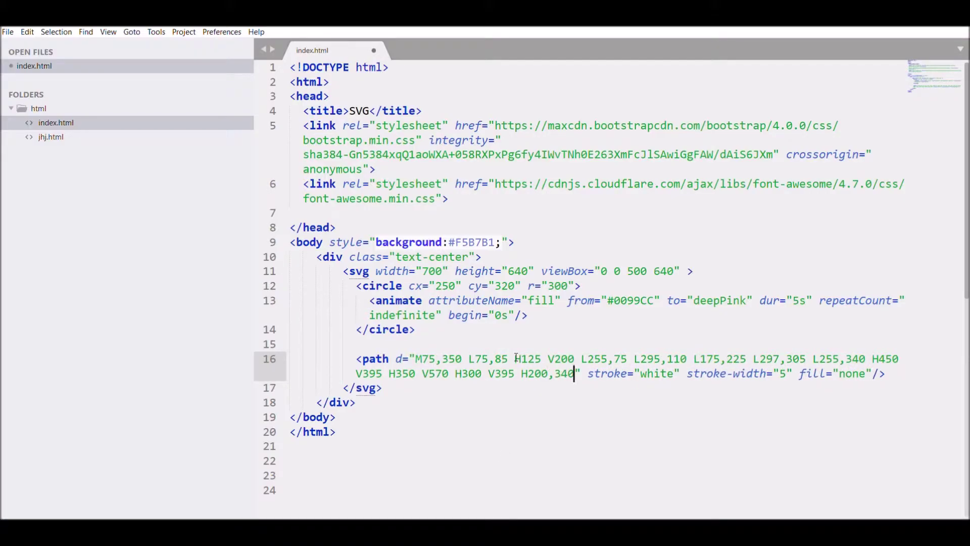
key(ctrl+s)
key(alt+Tab)
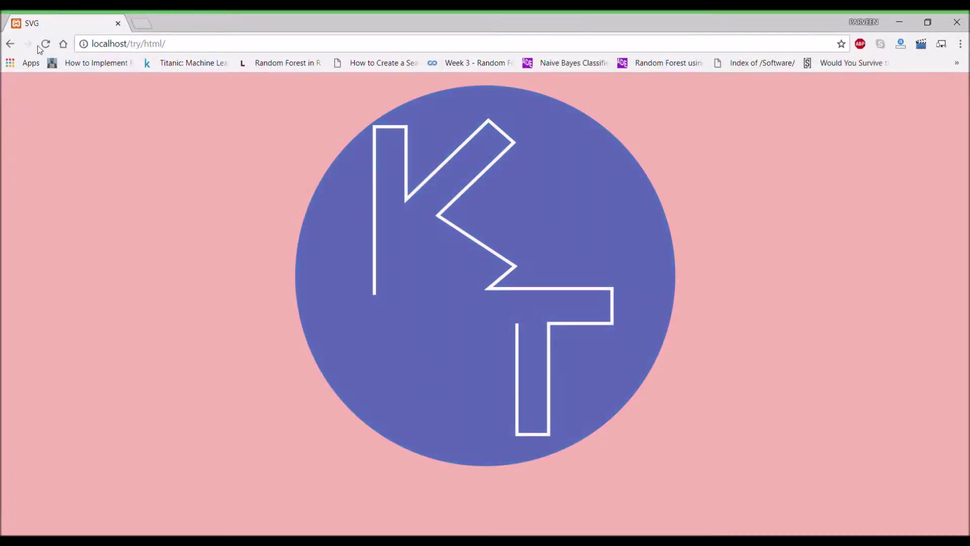
key(F5)
key(alt+Tab)
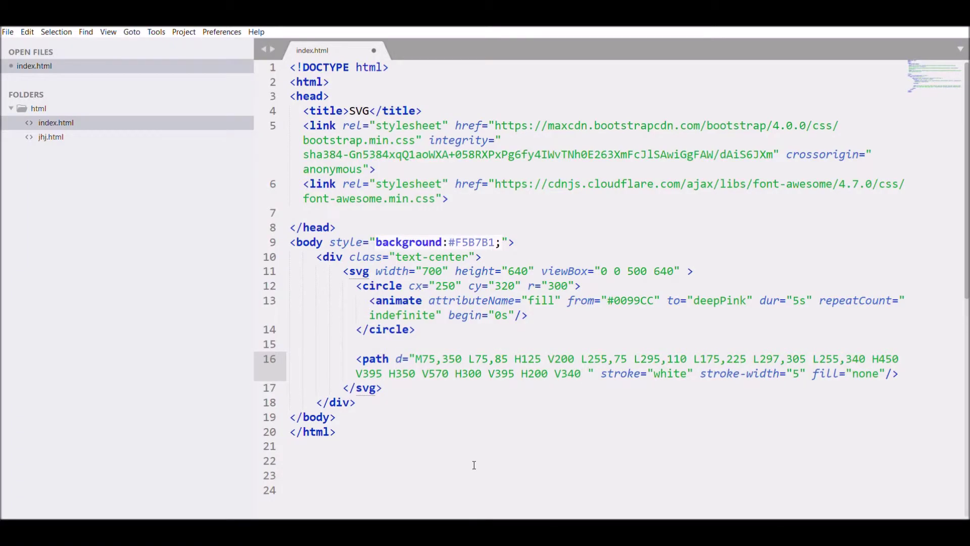
text(H255 )
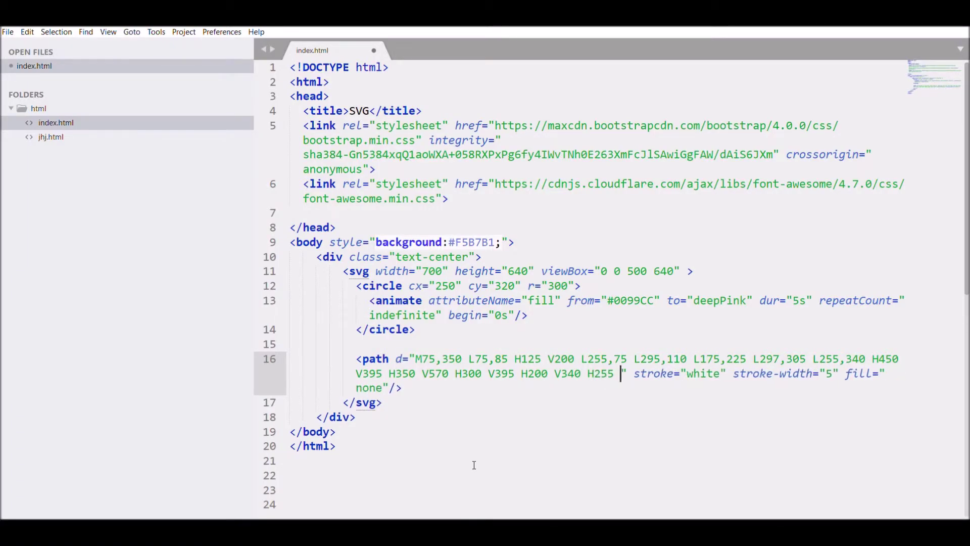
text(L125,250 )
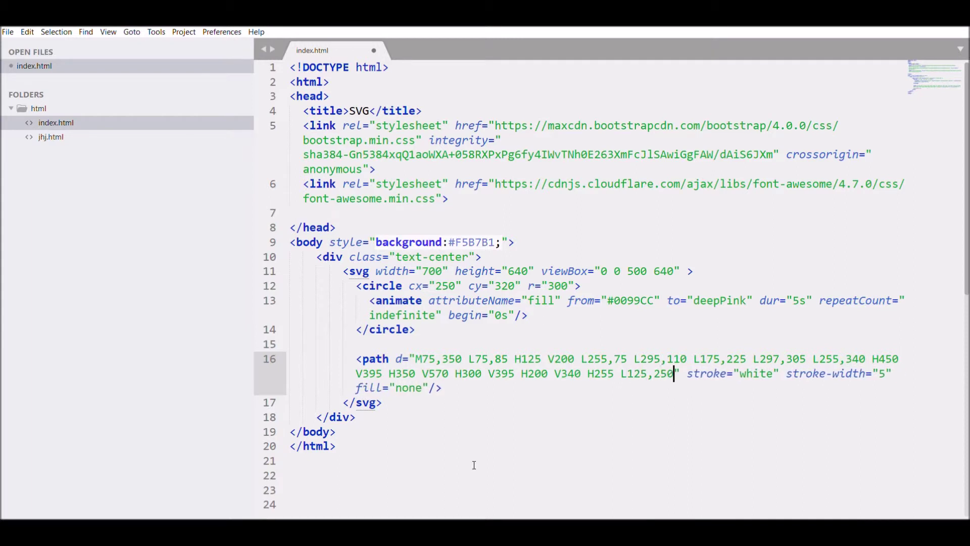
text(V)
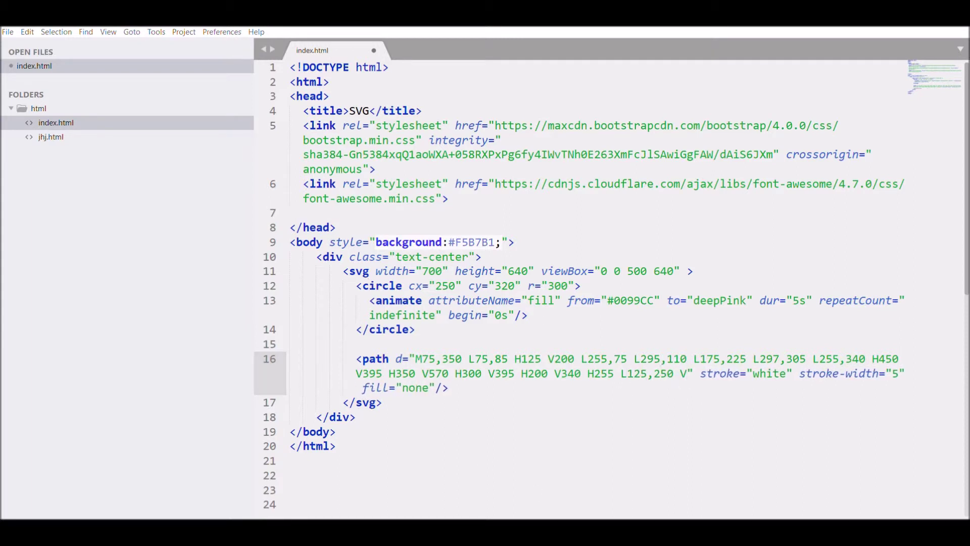
text(35)
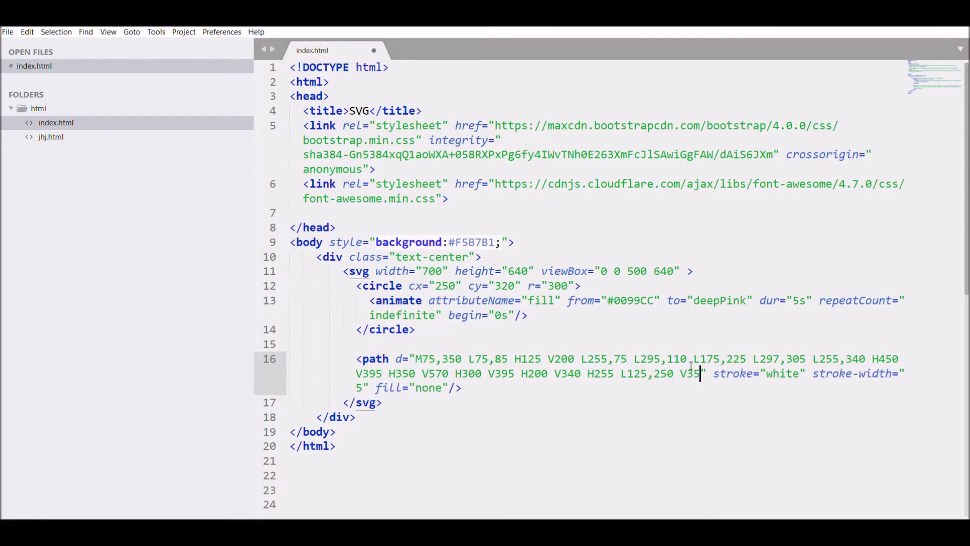
text(0 Z)
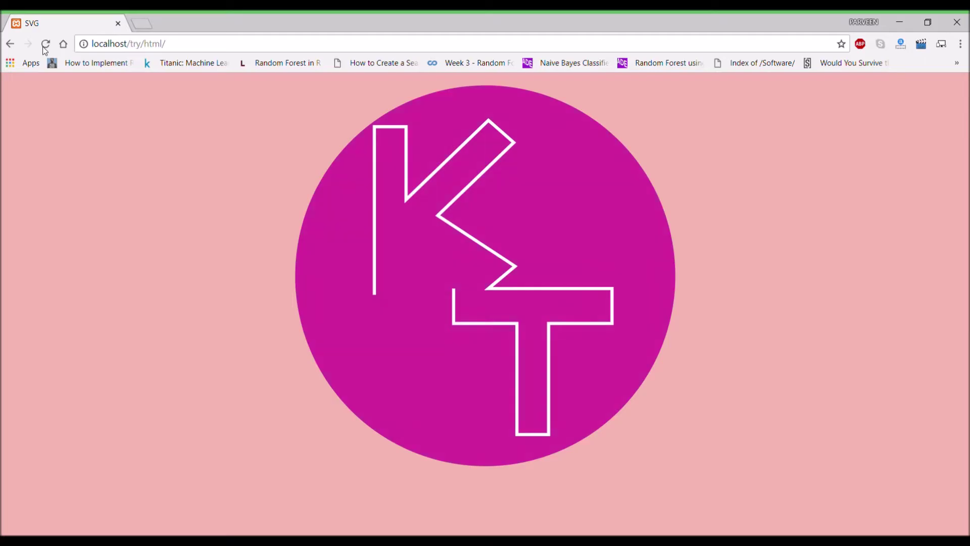
key(ctrl+r)
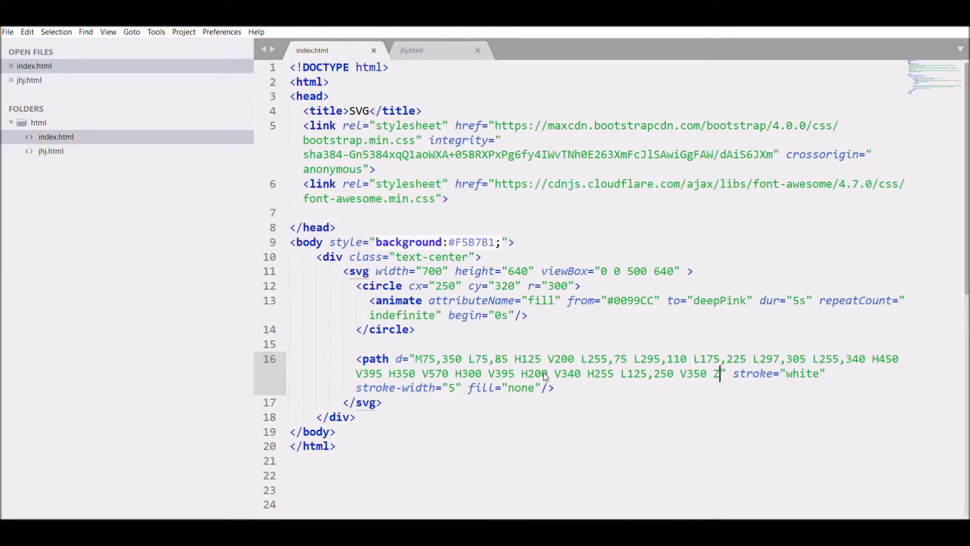
Step: Give the path stroke-dasharray 10000 and turn it into an opening/closing tag pair
text(stroke)
text(-dasharray)
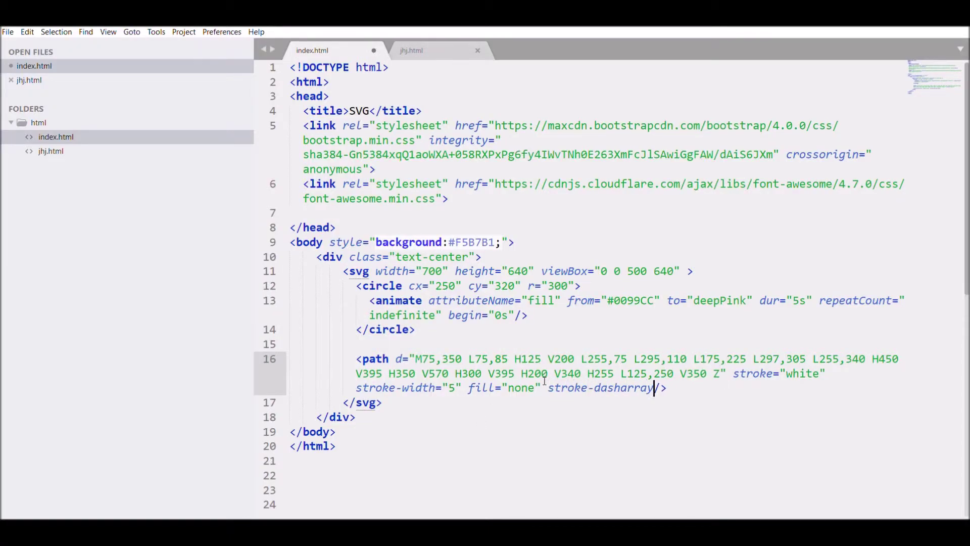
text(="10000)
key(Delete)
key(Return)
key(Return)
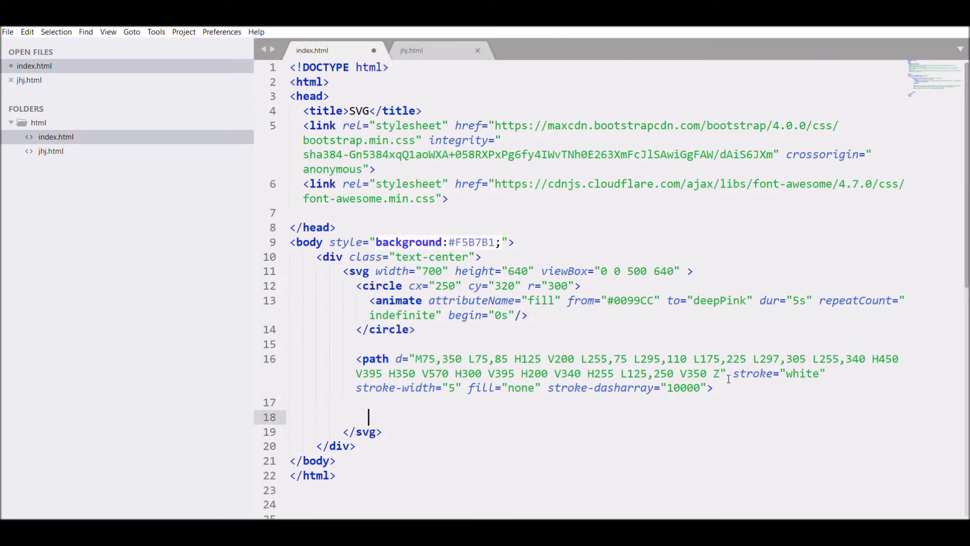
text(</path>)
key(Up)
key(Tab)
Step: Nest an animate on stroke-dashoffset from 10000 to 0 and reload Chrome
text(<anim)
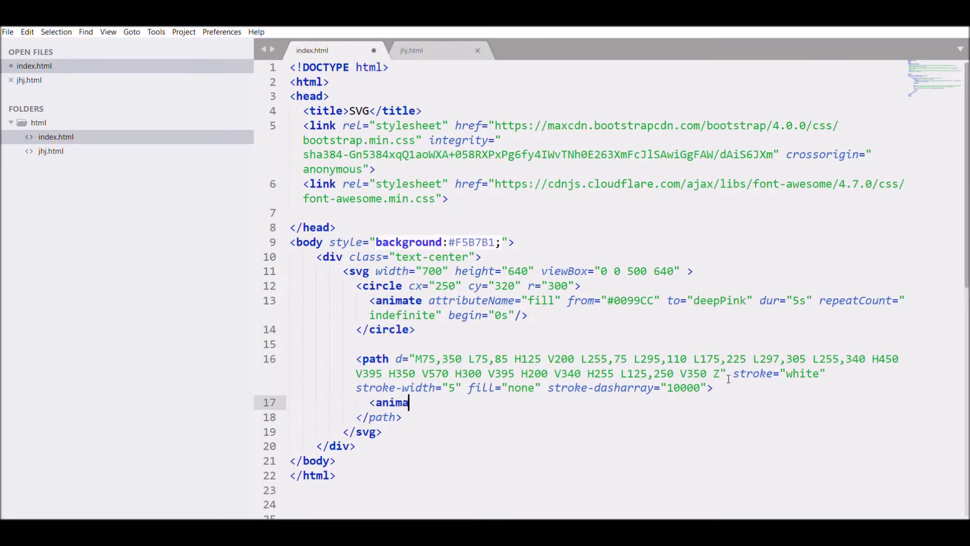
text(ate)
text(  />)
key(Left)
key(Left)
key(Left)
key(Return)
text(attr)
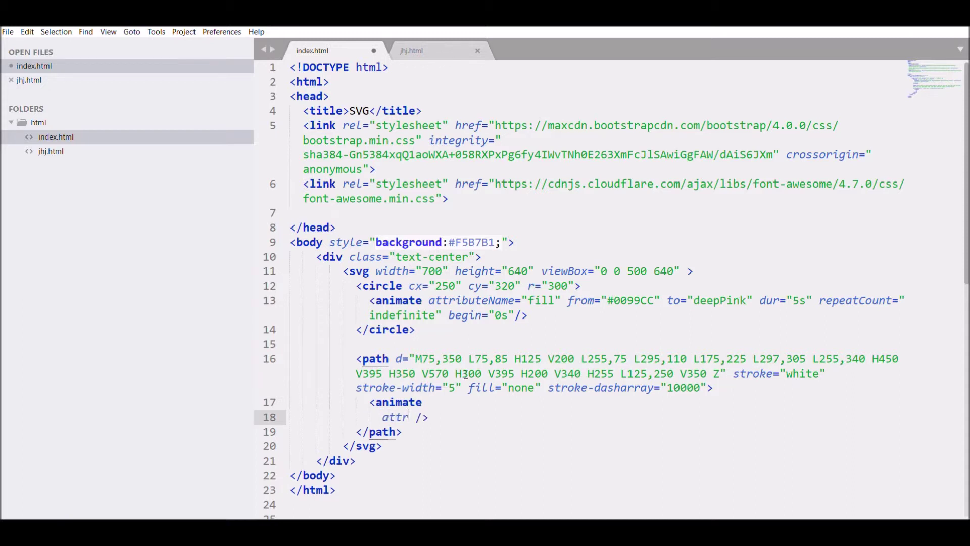
text(ibuteName="stroke)
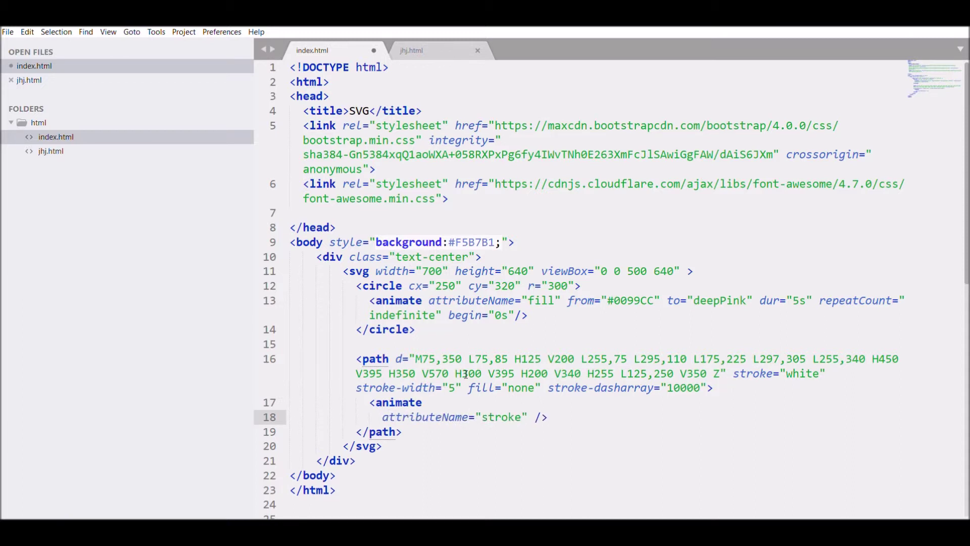
text(-dashoffset")
key(Return)
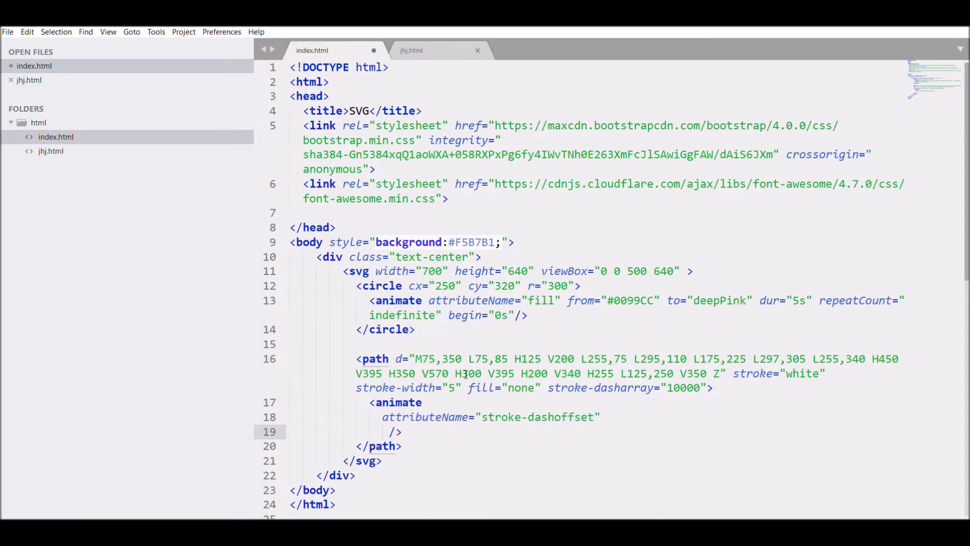
text(from="10000")
key(Return)
text(to=)
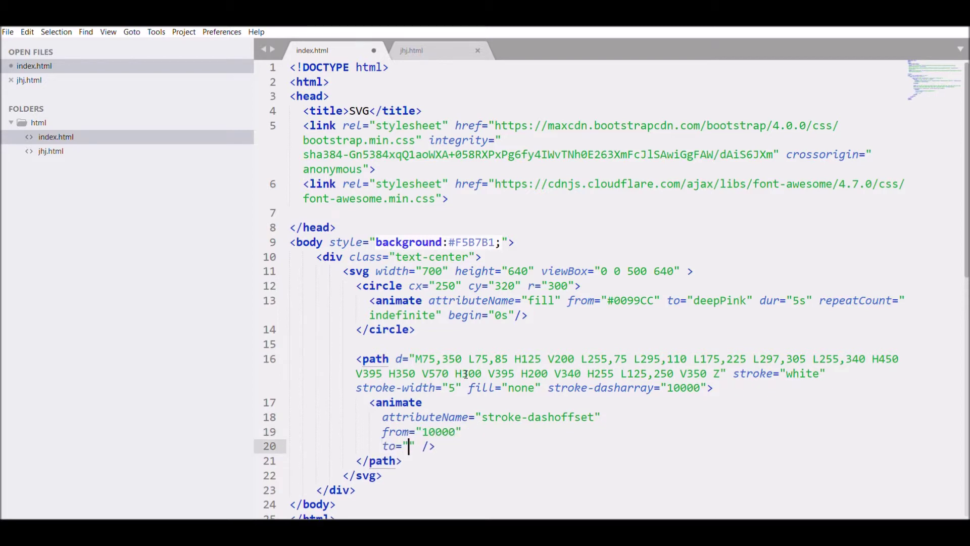
text("0" Dur="10s)
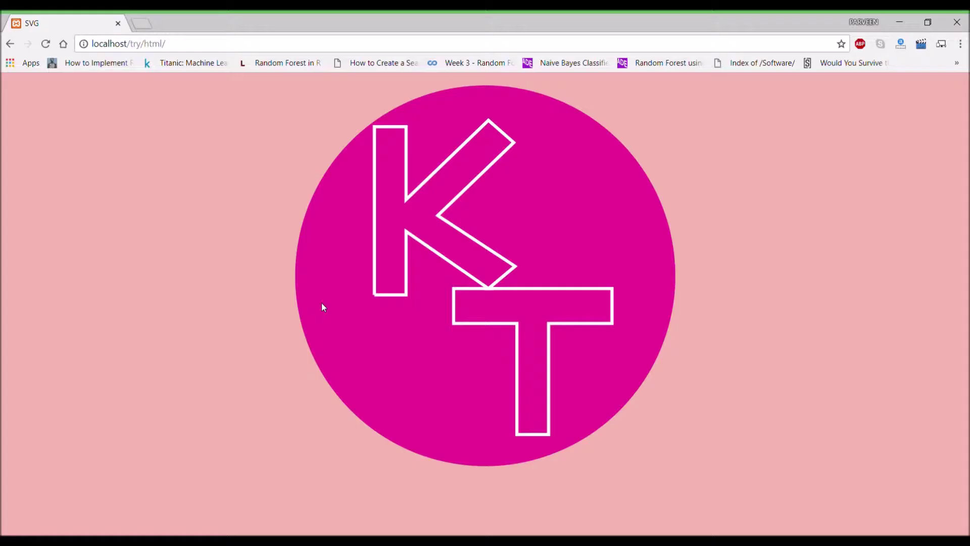
click(46, 44)
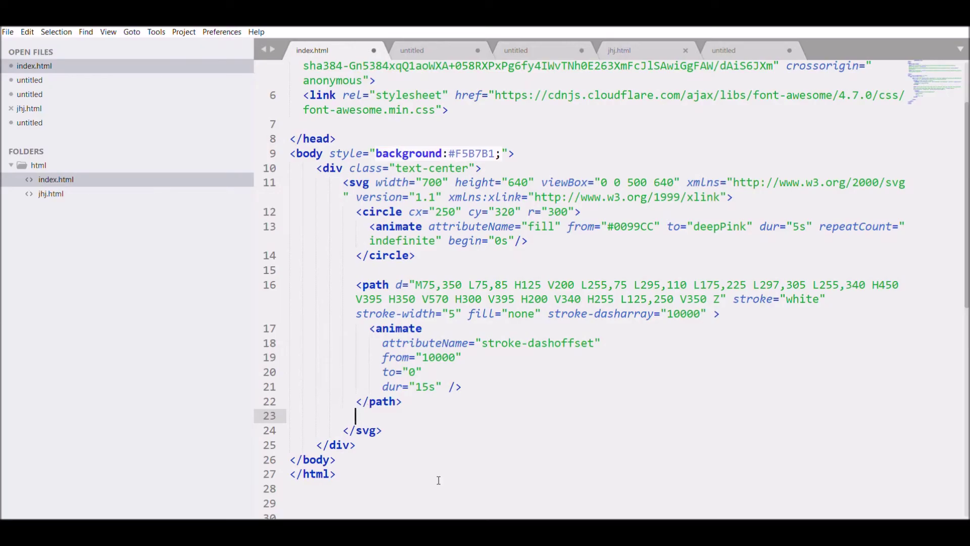
Step: Add an unfilled white ring at 250,320, radius 310, width 5, dasharray 12 10, and preview it
text(<circle )
text(cx=")
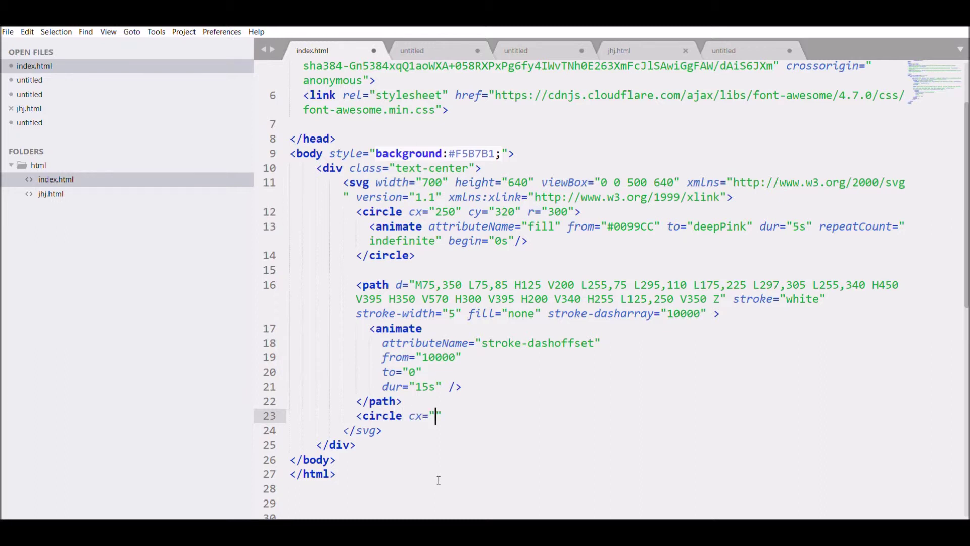
text(25)
text(0)
text(cy=)
text(320" r=)
text("310)
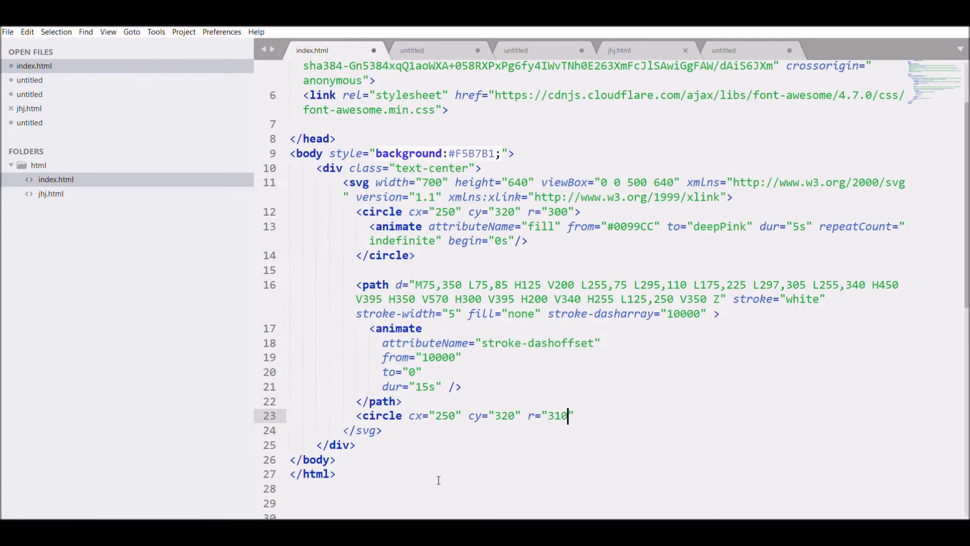
text(>)
text( f)
text(ill="none" )
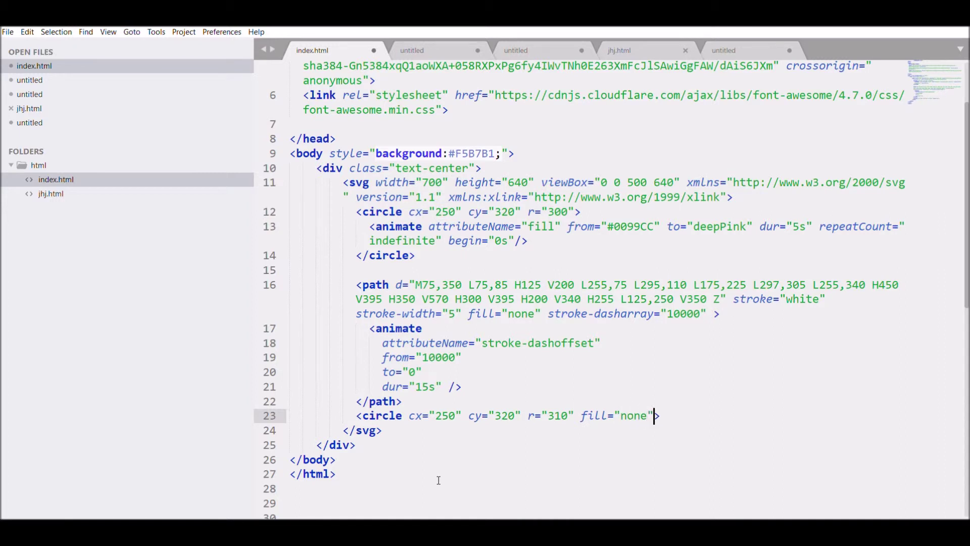
text(stroke="white" str)
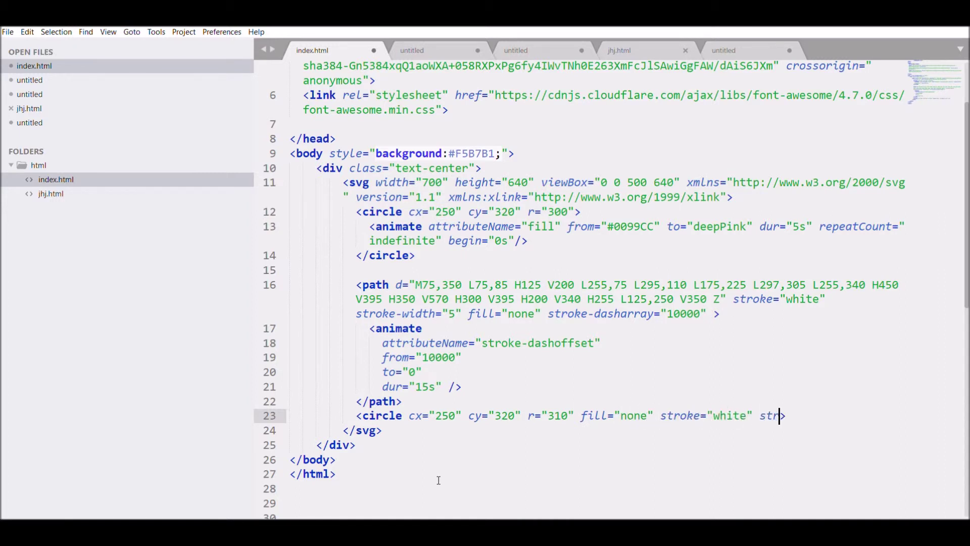
text(oke-wi)
text(dth="5)
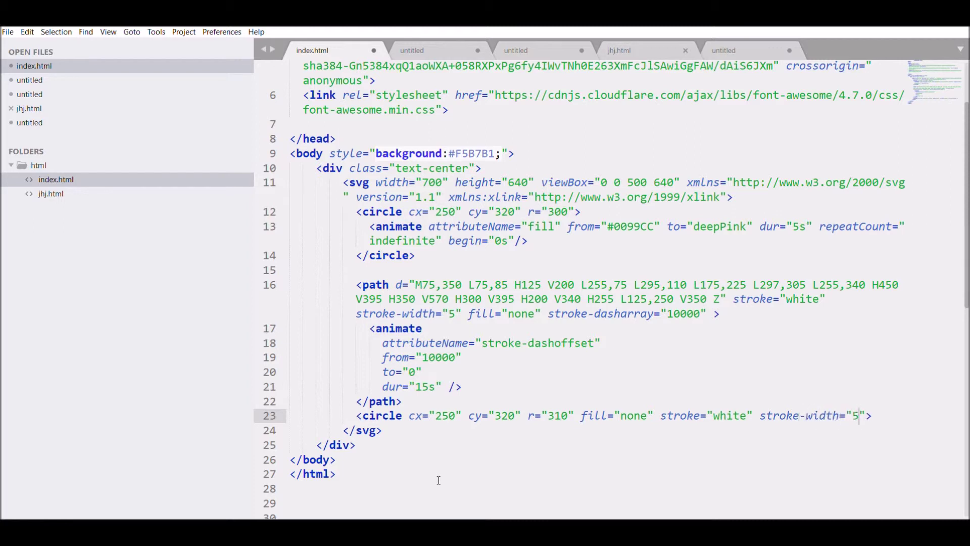
text(stroke)
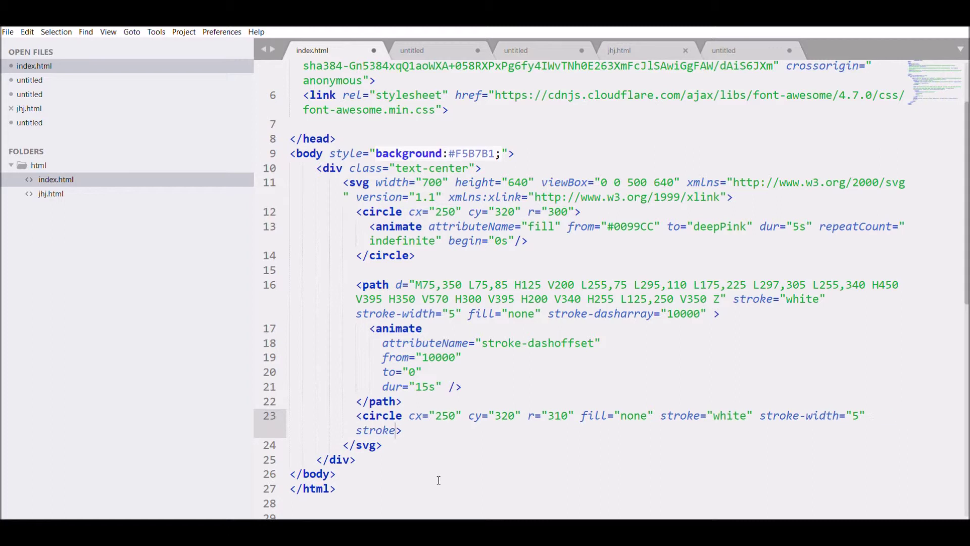
text(dasharray)
text(="12)
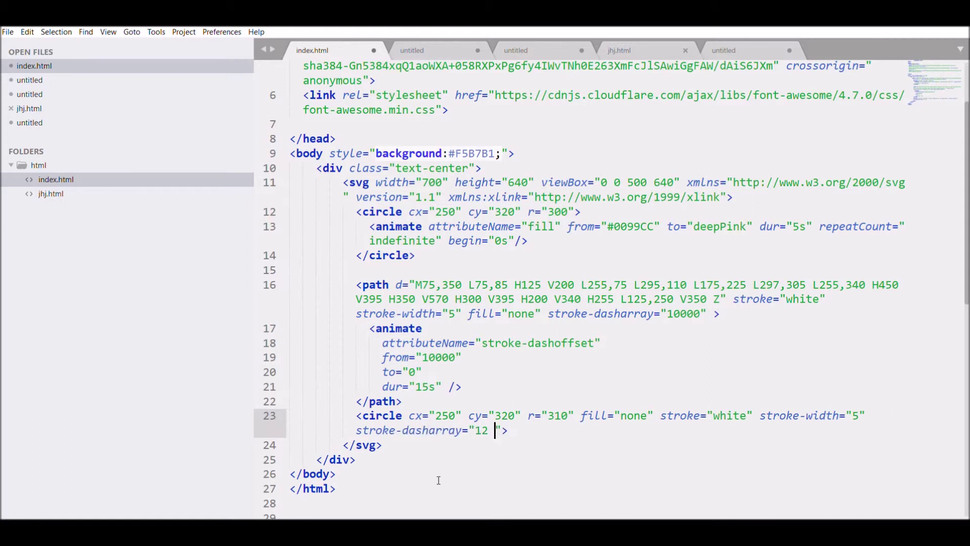
text( 10)
text(/)
key(alt+Tab)
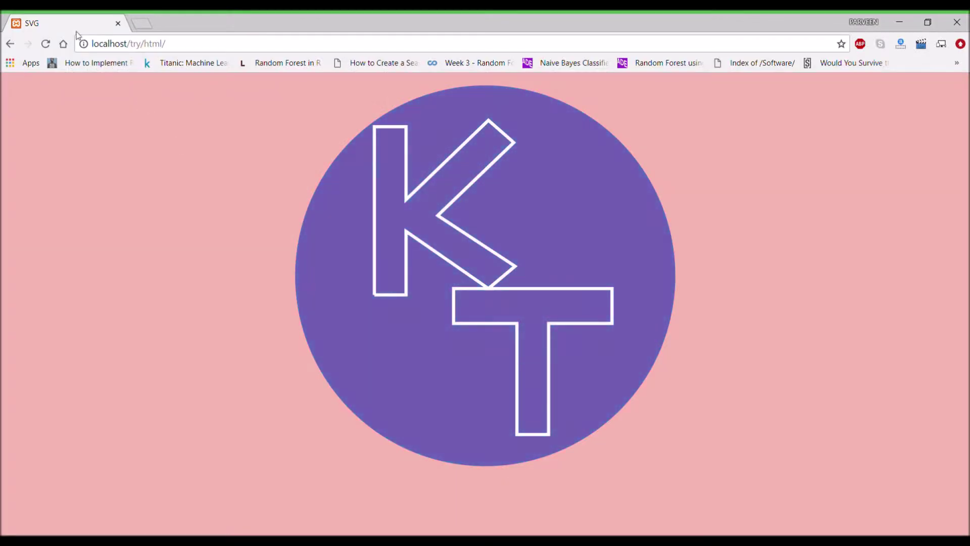
click(47, 45)
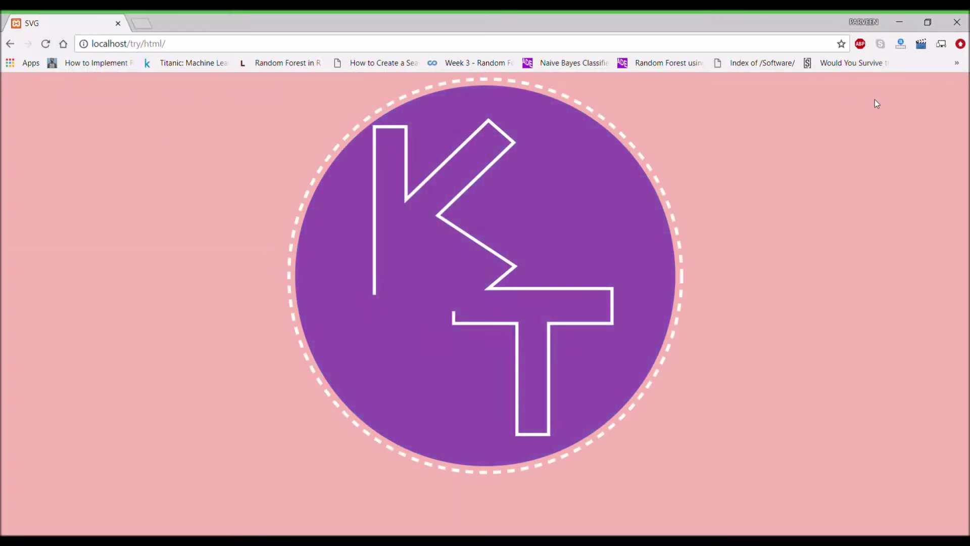
key(alt+Tab)
key(End)
key(Return)
Step: Add a small circle at cx 150, cy 15, radius 10, with a closing tag
text(<cir)
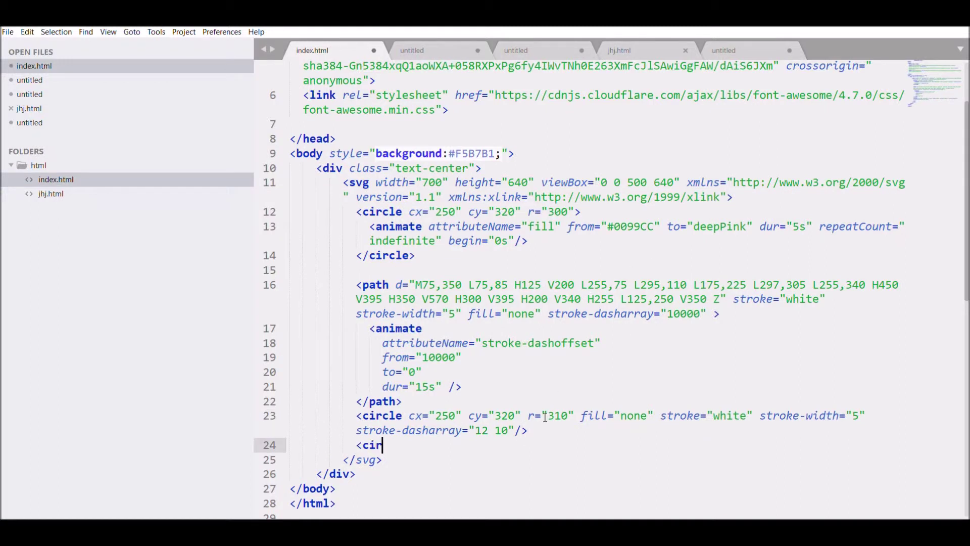
text(cle cx="150")
text( cy="15" r=)
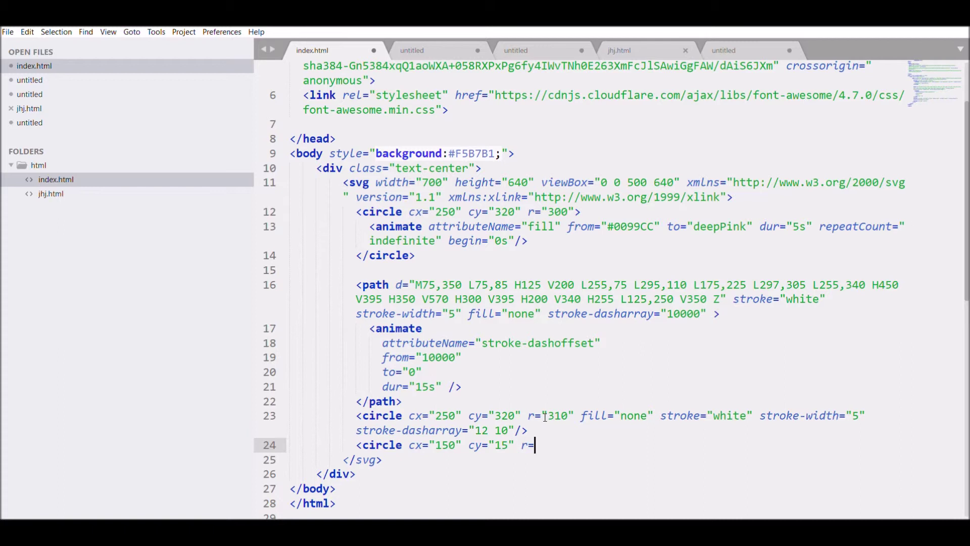
text("10">)
key(Return)
text(</circle>)
key(Up)
key(End)
Step: Nest an animateTransform rotating it 0 to 360 over 10s, repeating indefinitely
key(Return)
text(<an)
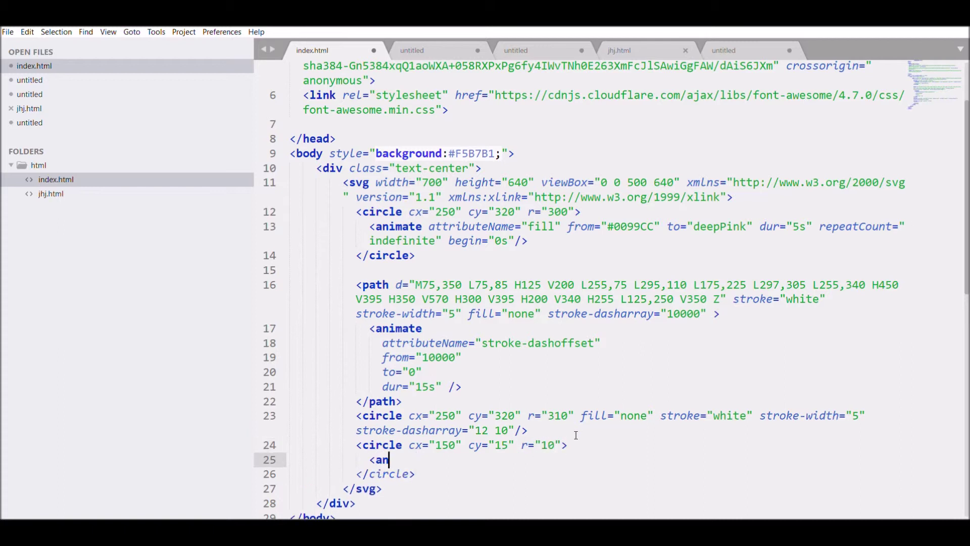
text(imateTransform a)
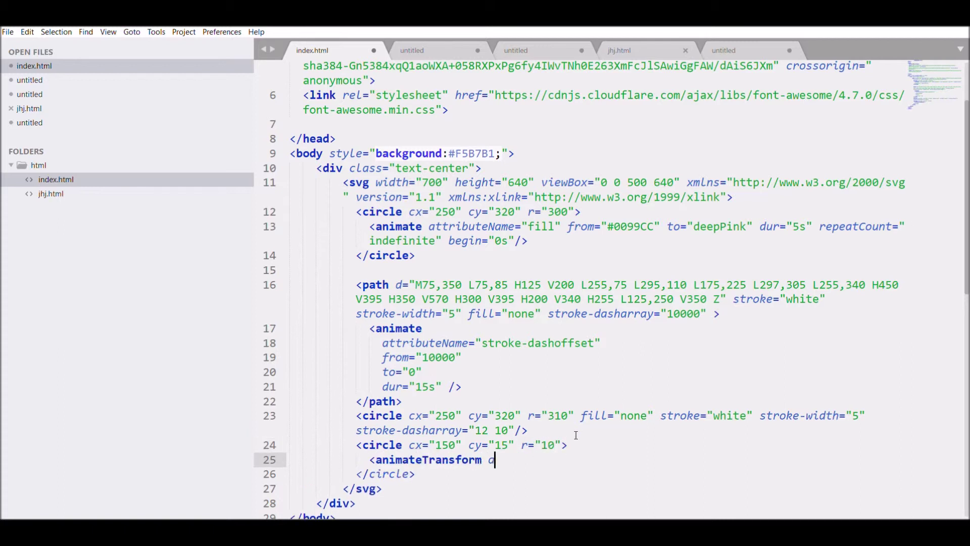
text(ttributeName=")
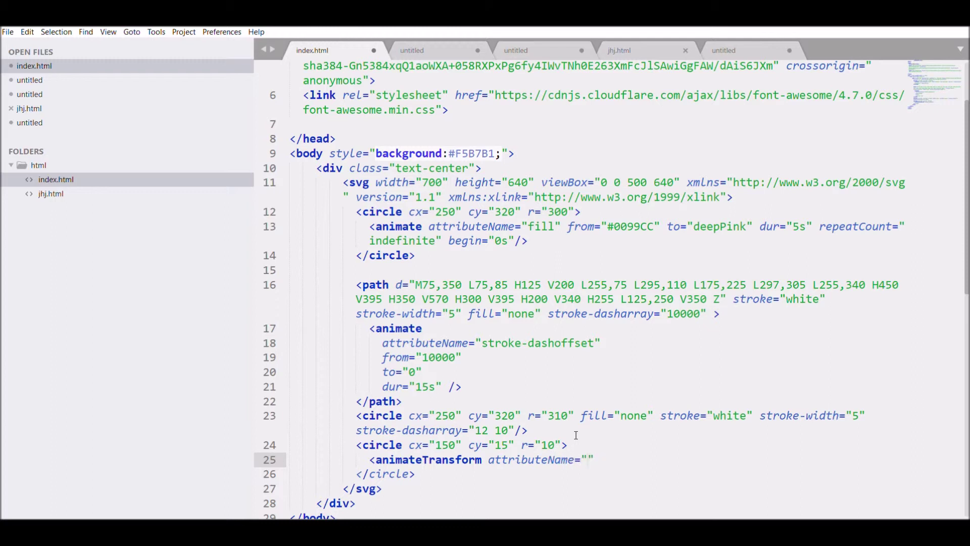
text(transform" )
text(type="rotate" from="360")
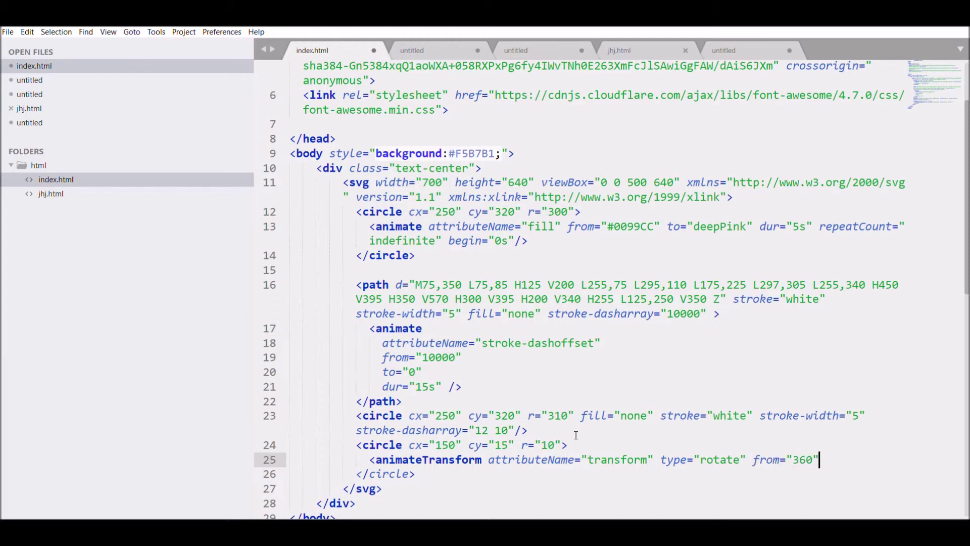
text( to=")
key(Left)
key(BackSpace)
key(BackSpace)
key(BackSpace)
text(0)
key(End)
key(Left)
text(360")
text( repeatCount=")
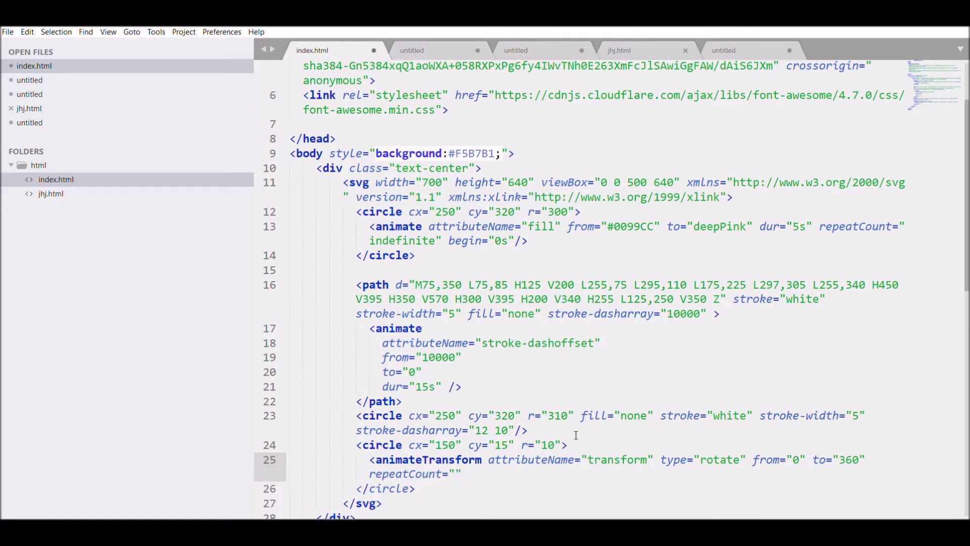
text(indefinite" dur=")
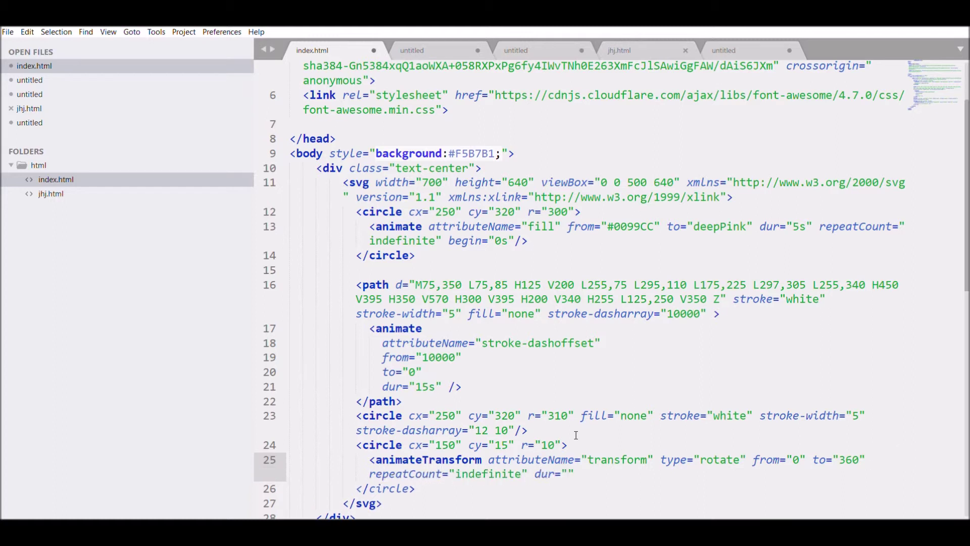
text(10s)
key(BackSpace)
text(>)
text(</animateTransform>)
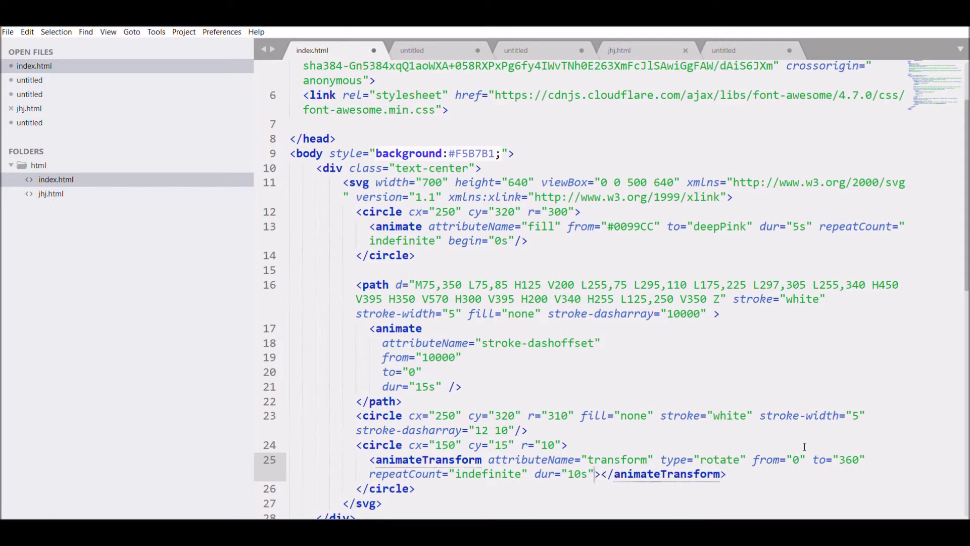
Step: Set the rotation centre to 250 320, fill the small circle cyan, and save
click(800, 459)
text(2)
text(50 320)
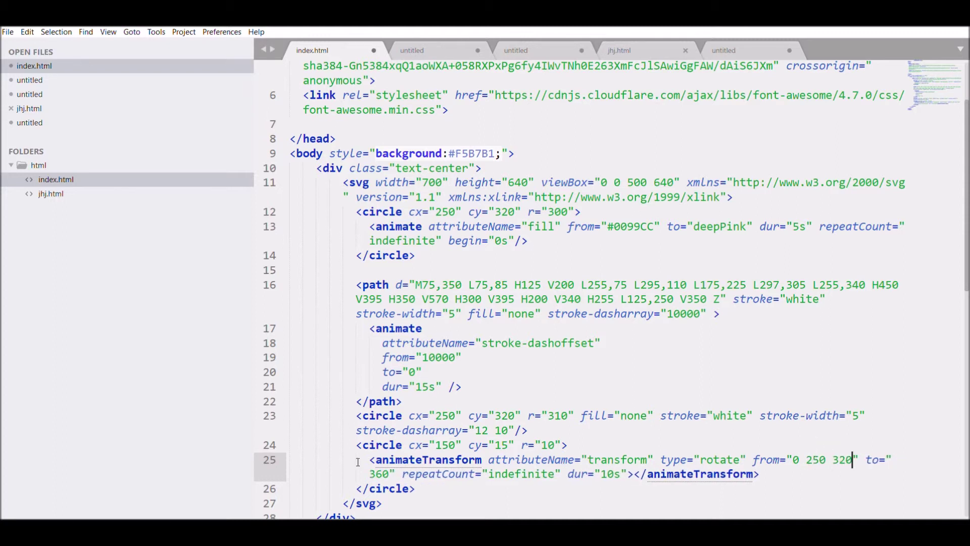
click(390, 474)
text(250 320)
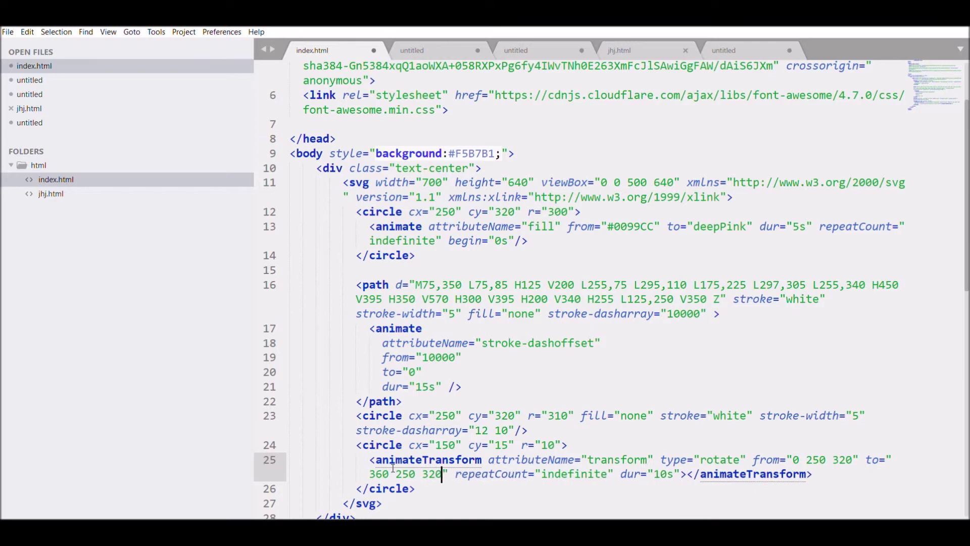
click(565, 436)
text(fill=")
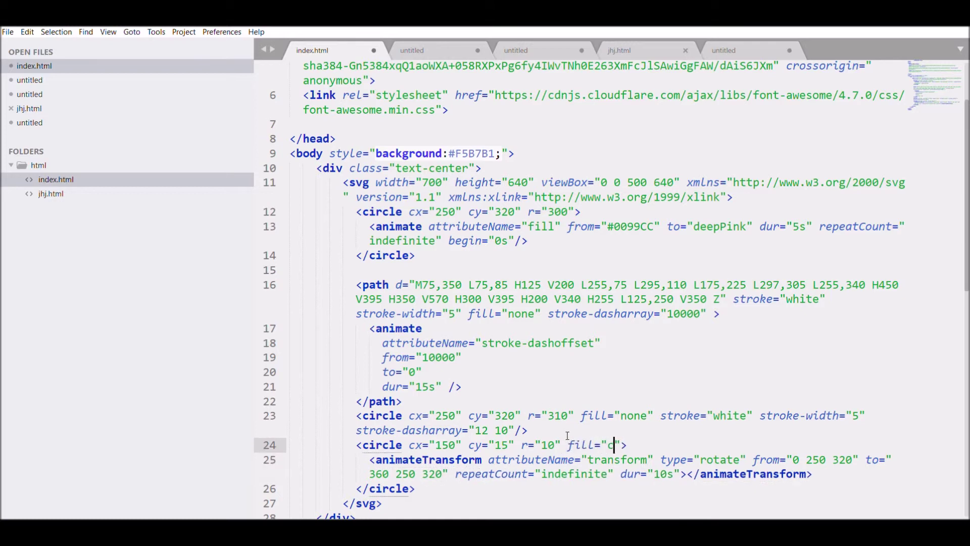
text(cyan")
key(ctrl+s)
Step: Reload the logo preview in Chrome to check the cyan dot's orbit
key(alt+Tab)
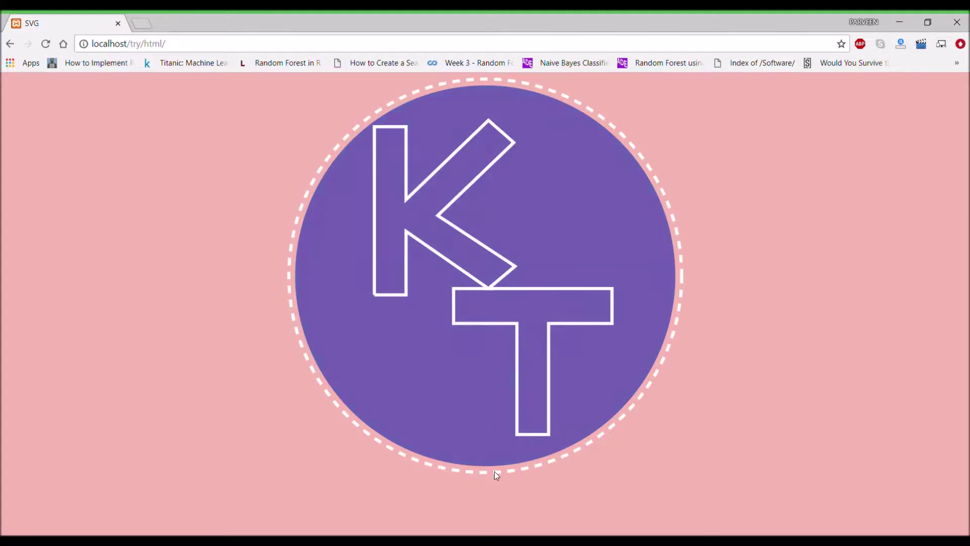
click(45, 44)
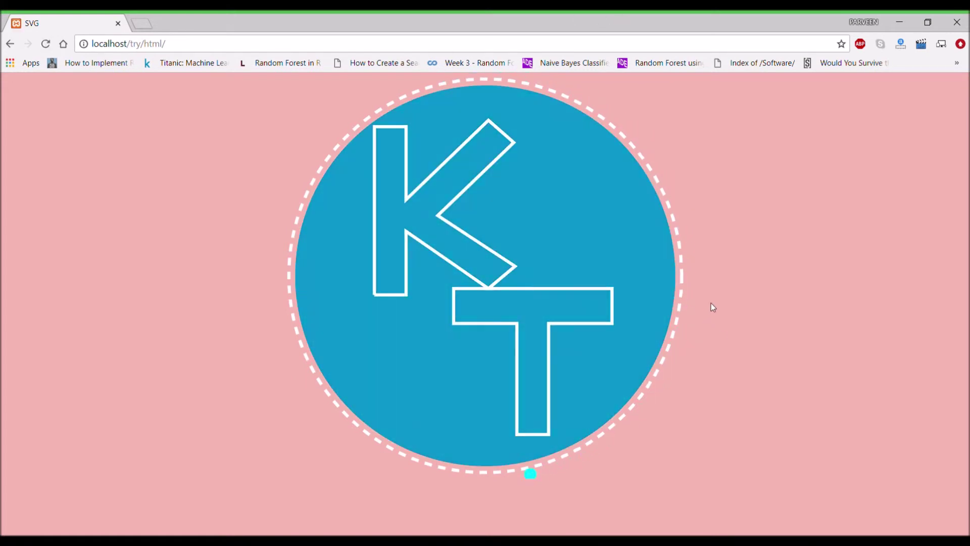
key(alt+Tab)
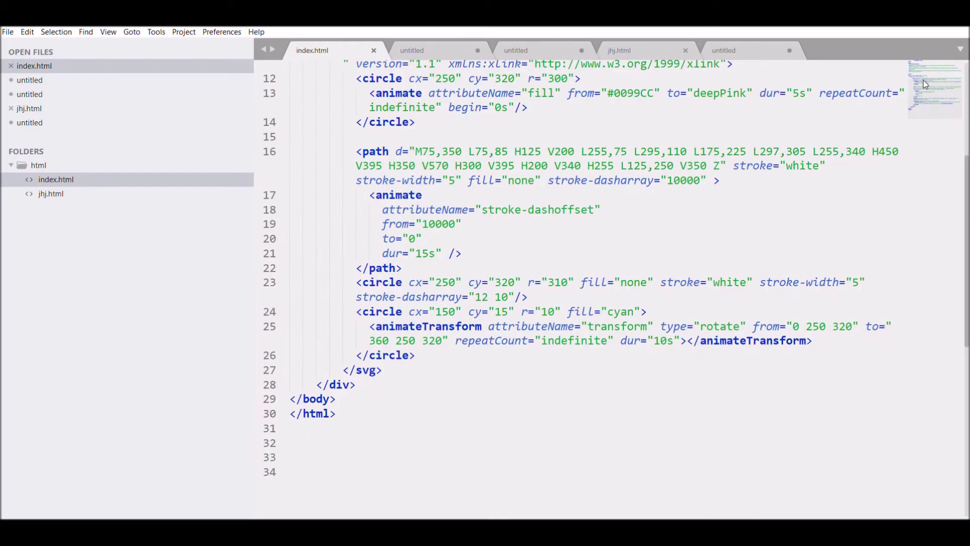
Step: Adjust the small circle's cy to 25, then reload Chrome to confirm it circles the dashed ring
click(504, 305)
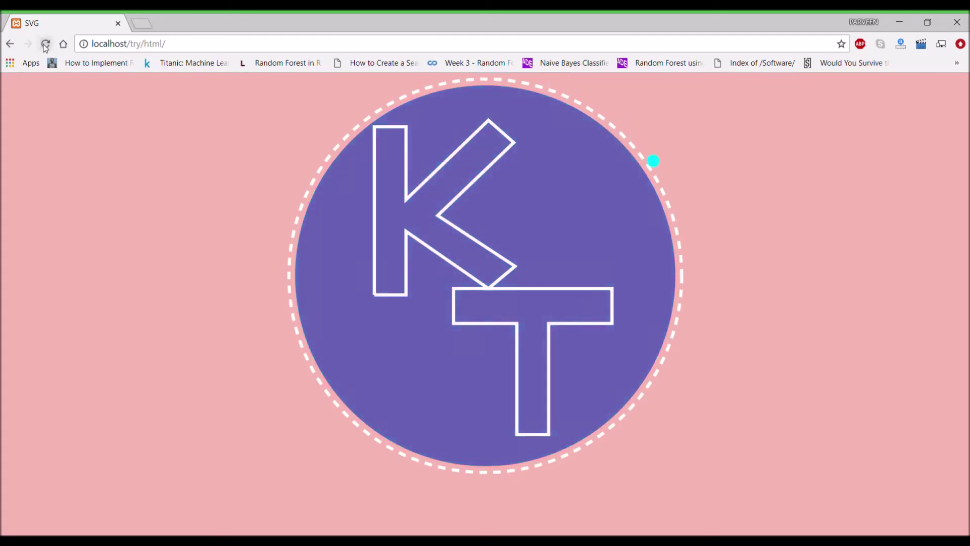
click(43, 44)
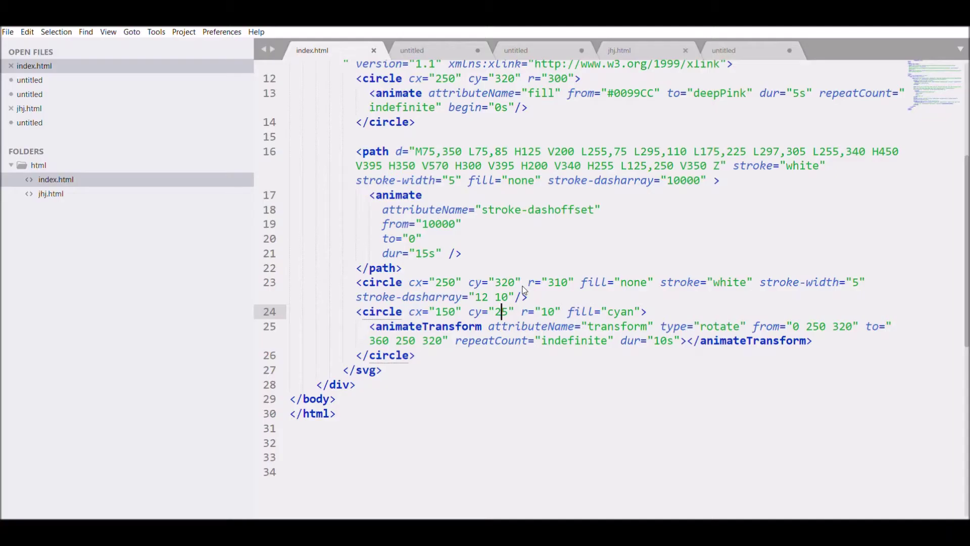
key(alt+Tab)
click(527, 297)
Step: Turn the dashed ring's self-closing circle into an open/close element with an empty inner line
key(BackSpace)
key(BackSpace)
text(>)
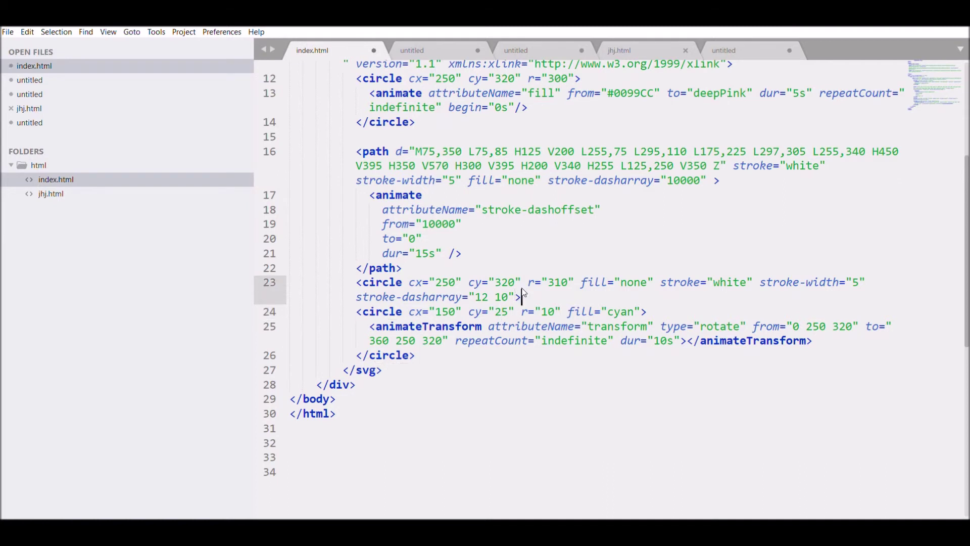
text(</)
key(Left)
key(Left)
key(Left)
key(Return)
Step: Animate the ring's stroke-dashoffset from 0 to 100 over 2s and reload Chrome
text(<)
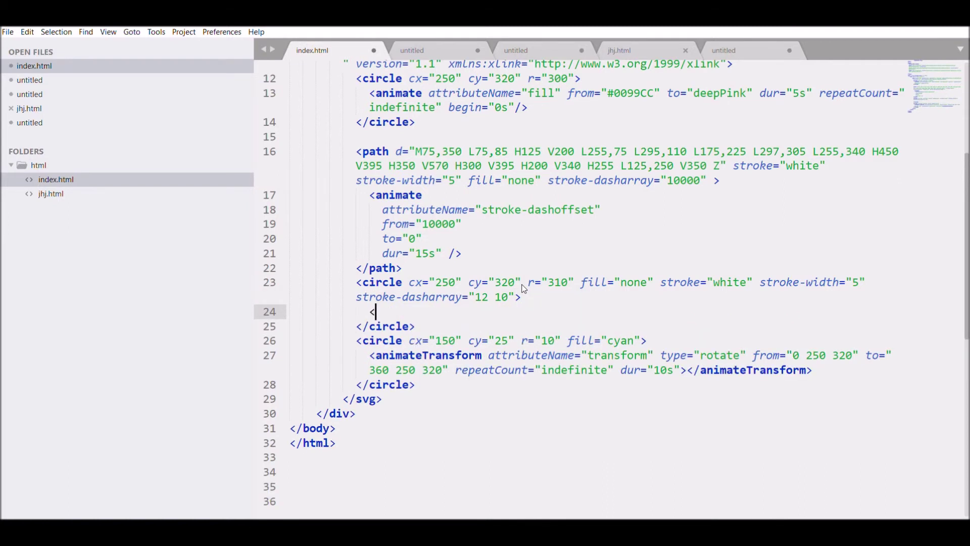
text(animate)
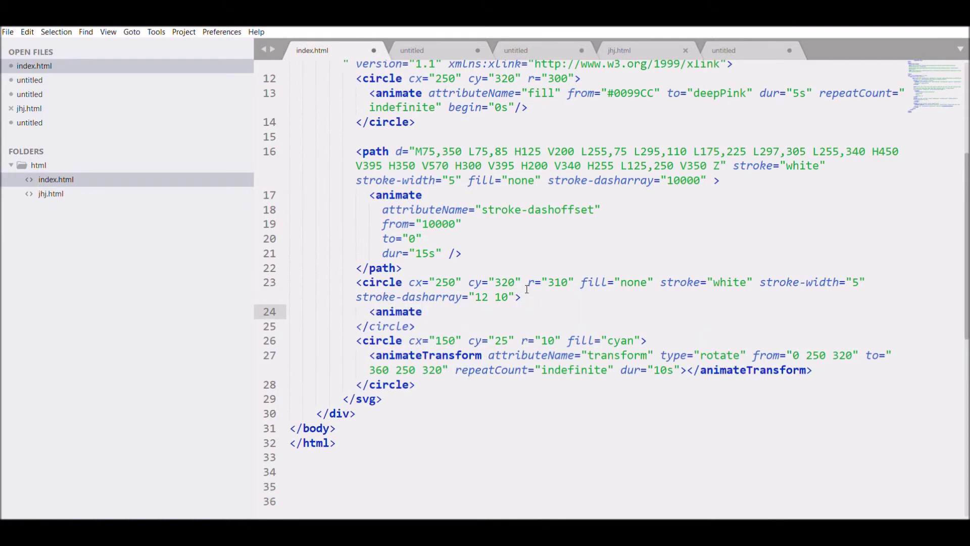
text(ttr)
text(ibutw)
text(Na)
text(me=")
text(st)
key(Tab)
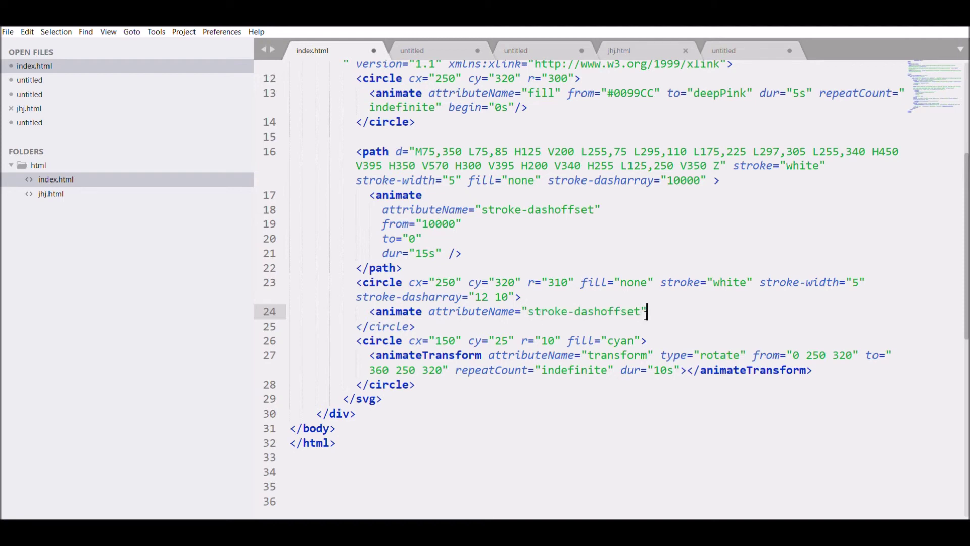
text( from=")
text(0" to=")
text(100")
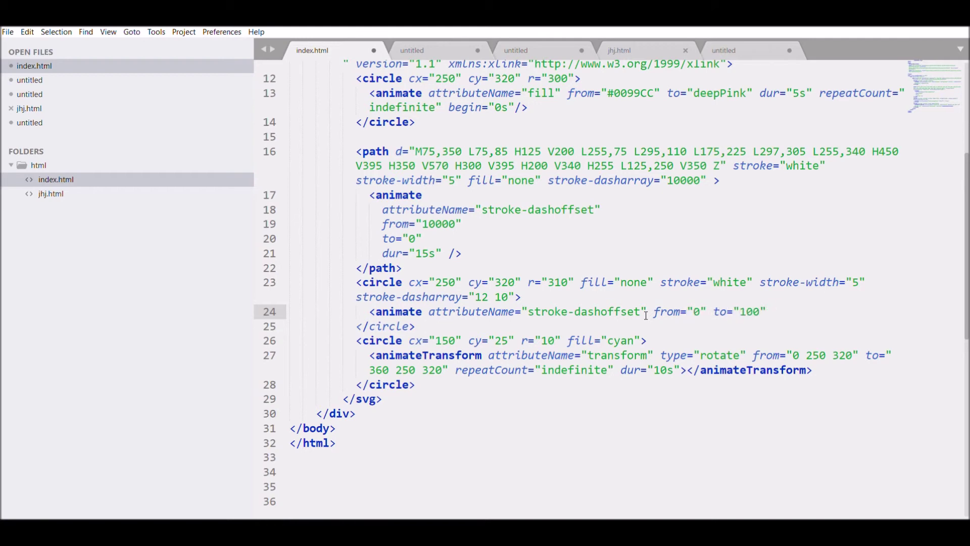
text( dur="2s"/>)
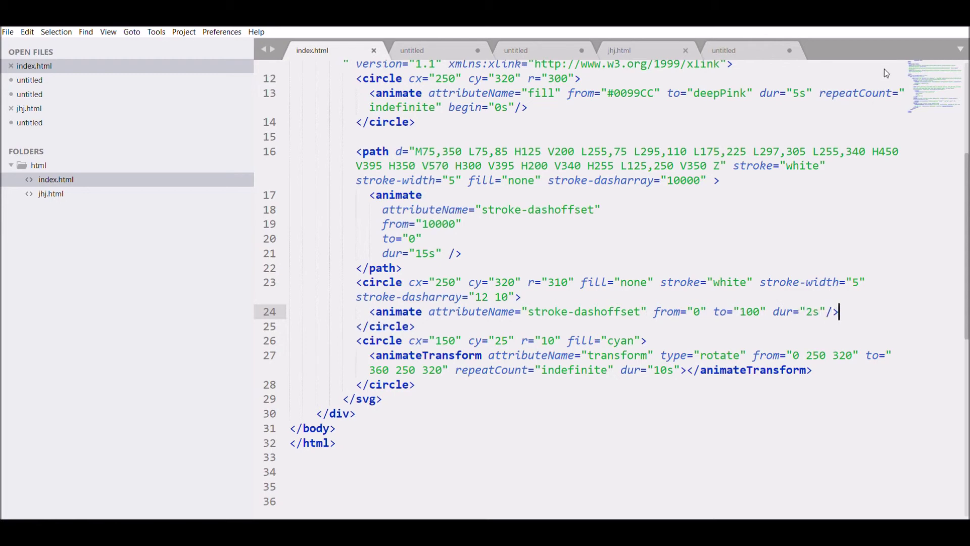
key(alt+Tab)
click(46, 44)
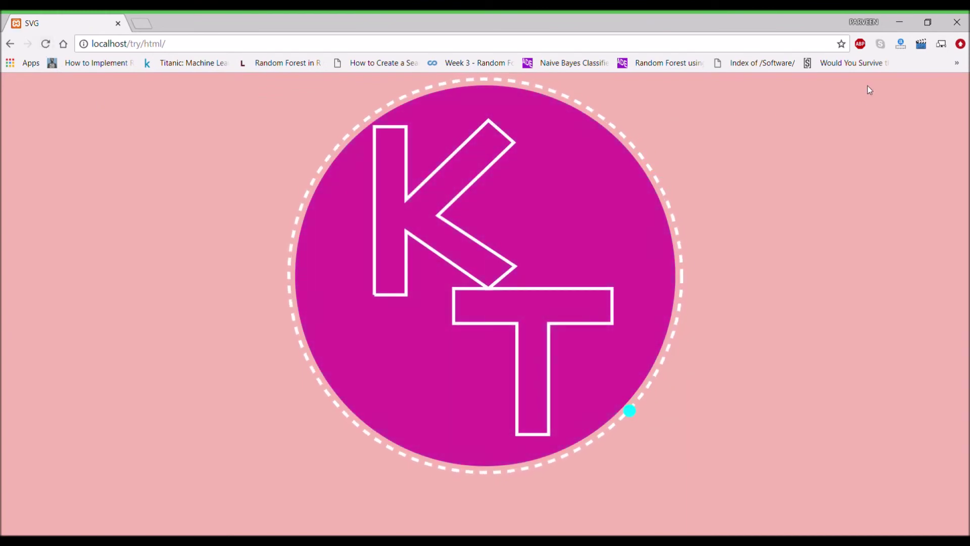
Step: Add repeatCount="indefinite" to the ring's dash animation, change its stroke from white to black, and save
key(alt+Tab)
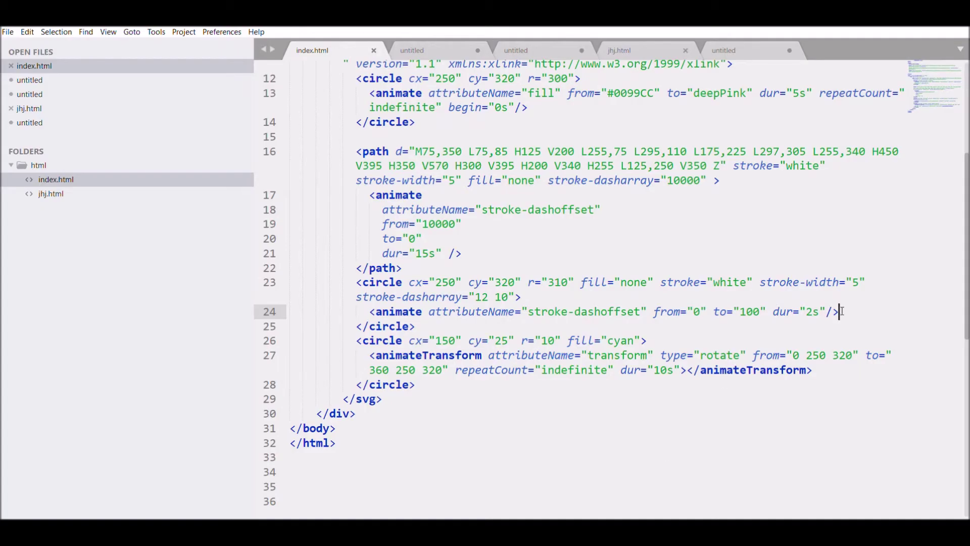
click(827, 311)
text(repeatCoun)
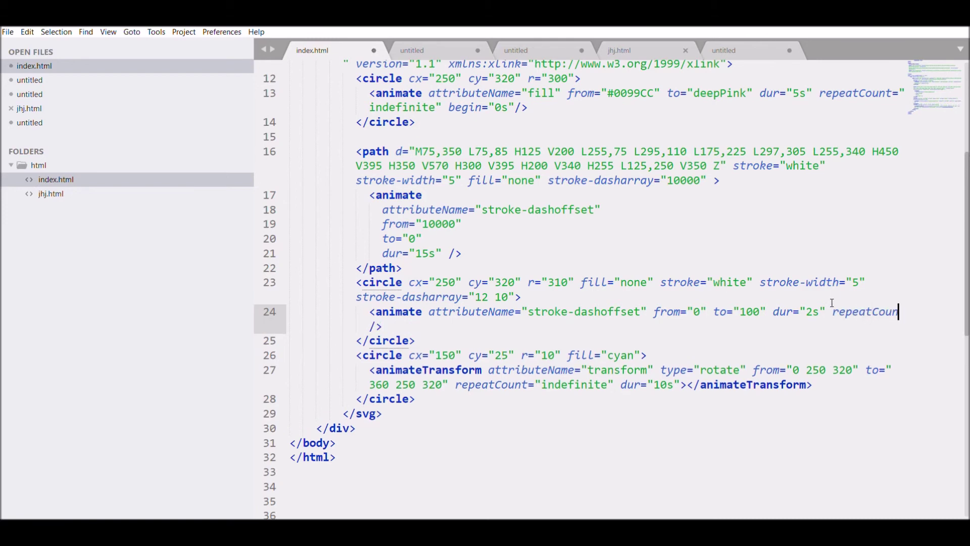
text(t="indefinite)
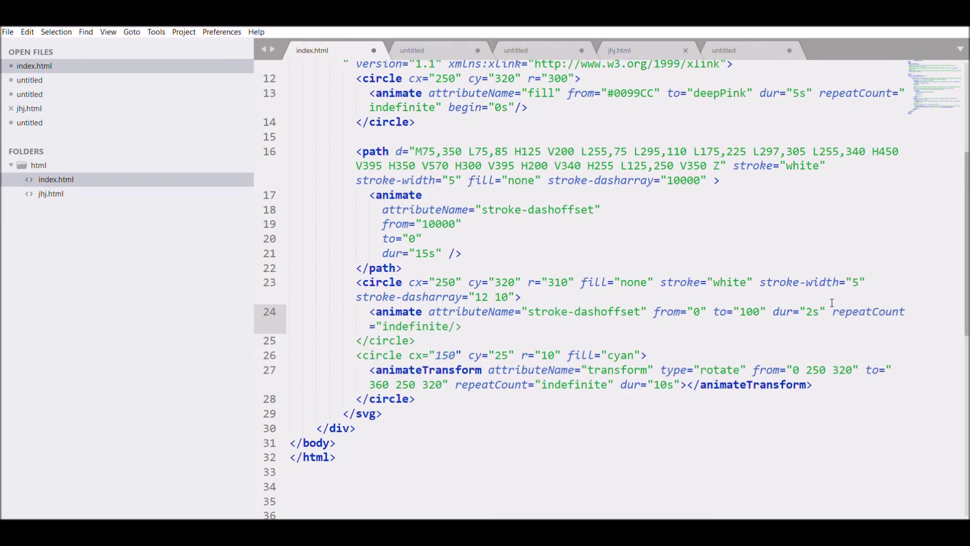
text(")
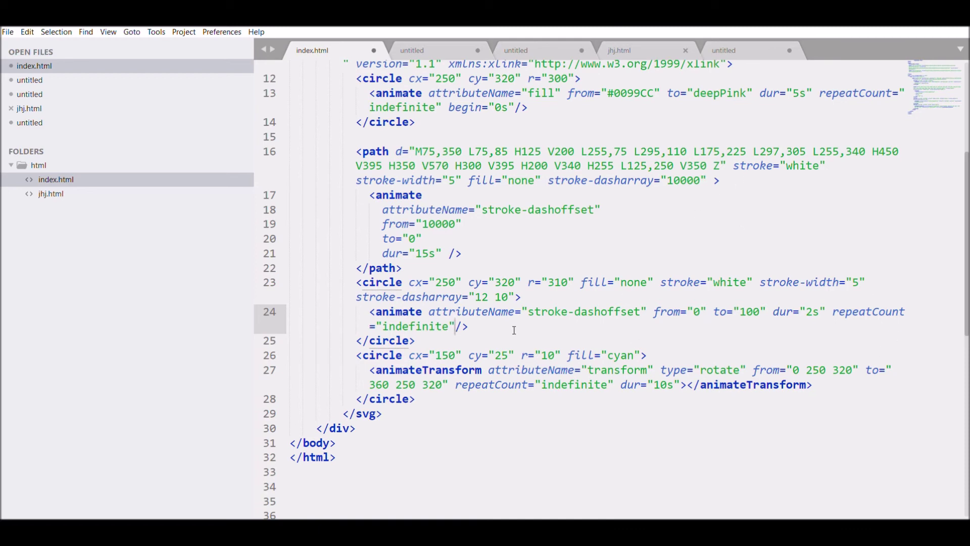
double_click(731, 282)
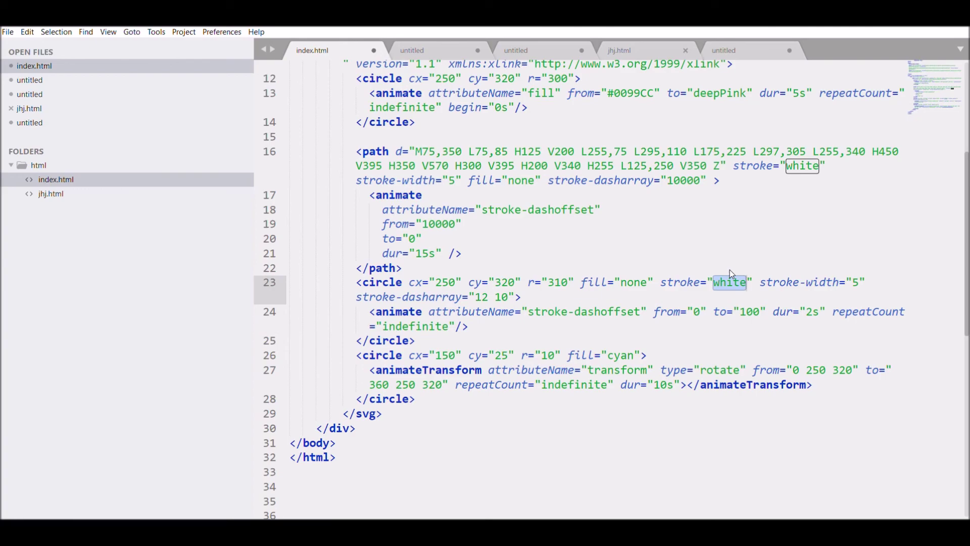
text(black)
key(ctrl+s)
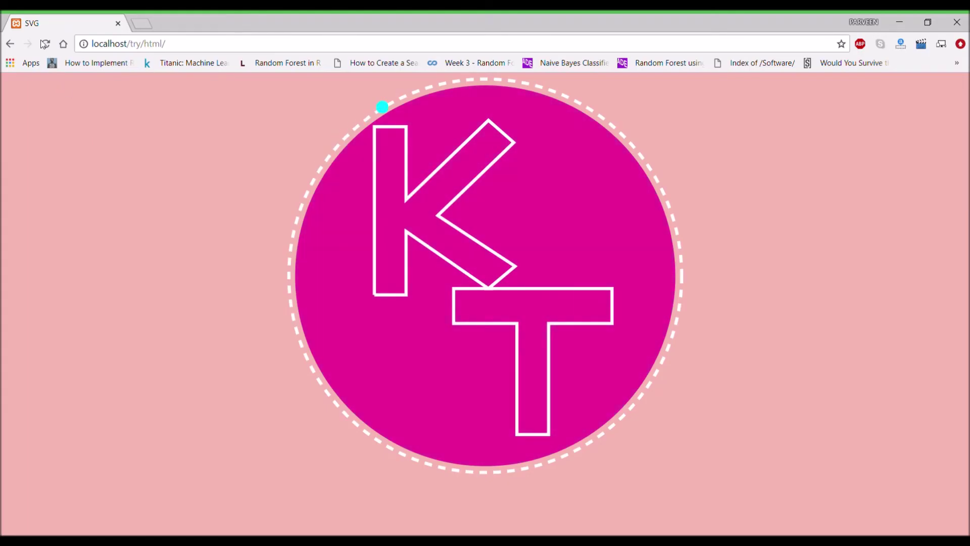
Step: Reload Chrome to view the black rotating dashed ring and redrawn KT outline
click(45, 44)
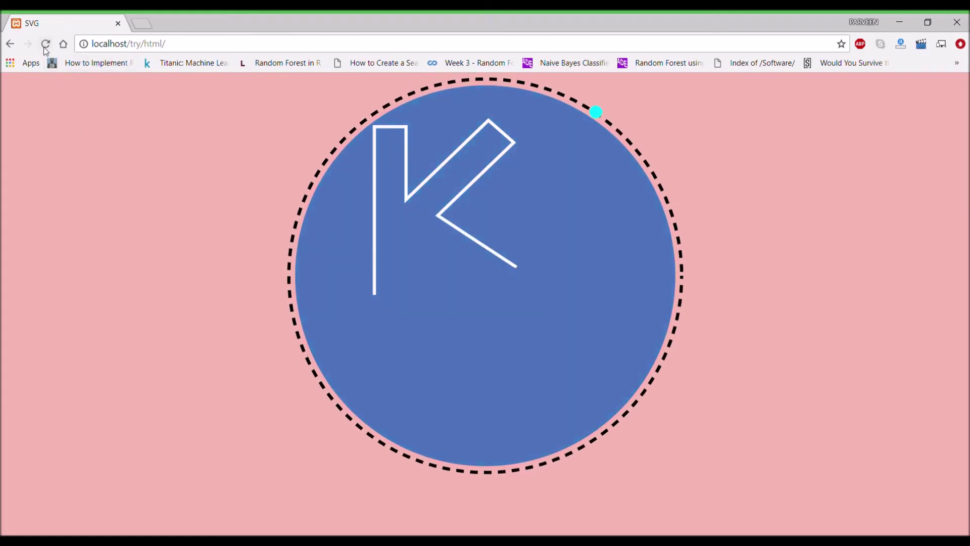